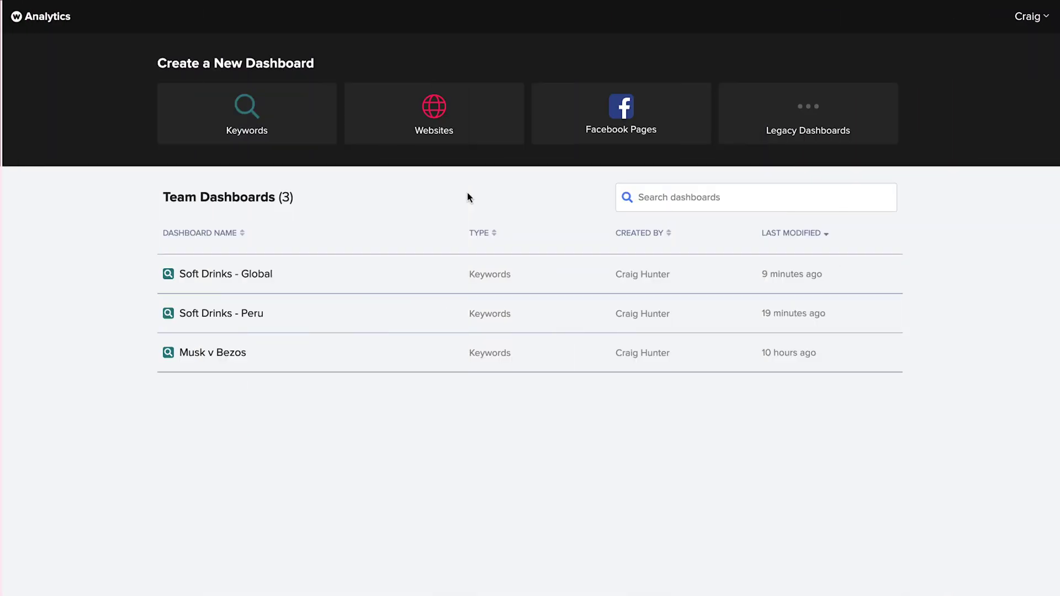
Step: Create a websites dashboard named Tesla tracking tesla.com
{"action": "left_click", "coordinate": [498, 125]}
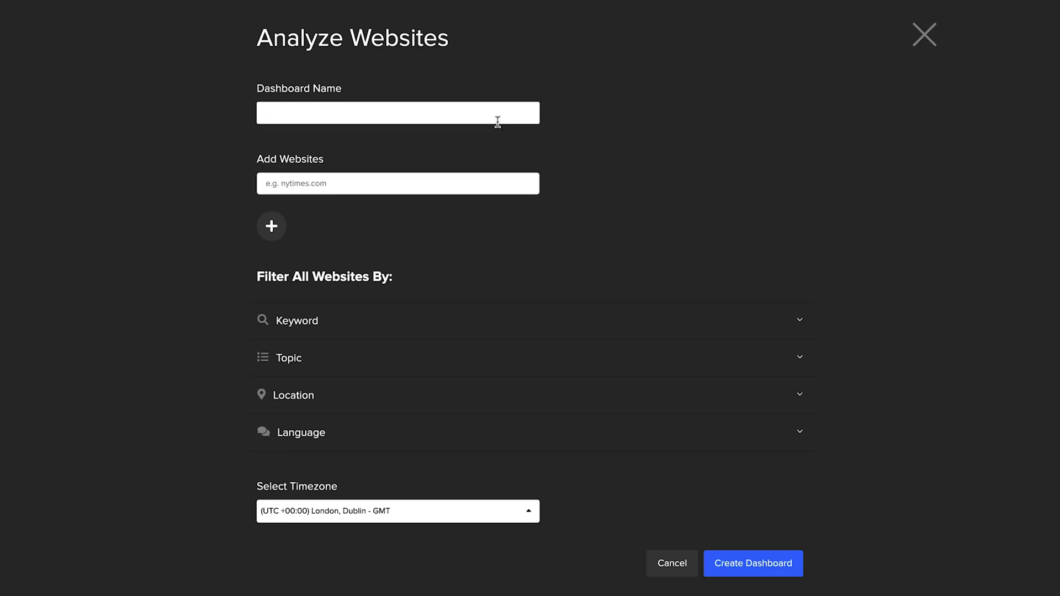
{"action": "left_click", "coordinate": [485, 186]}
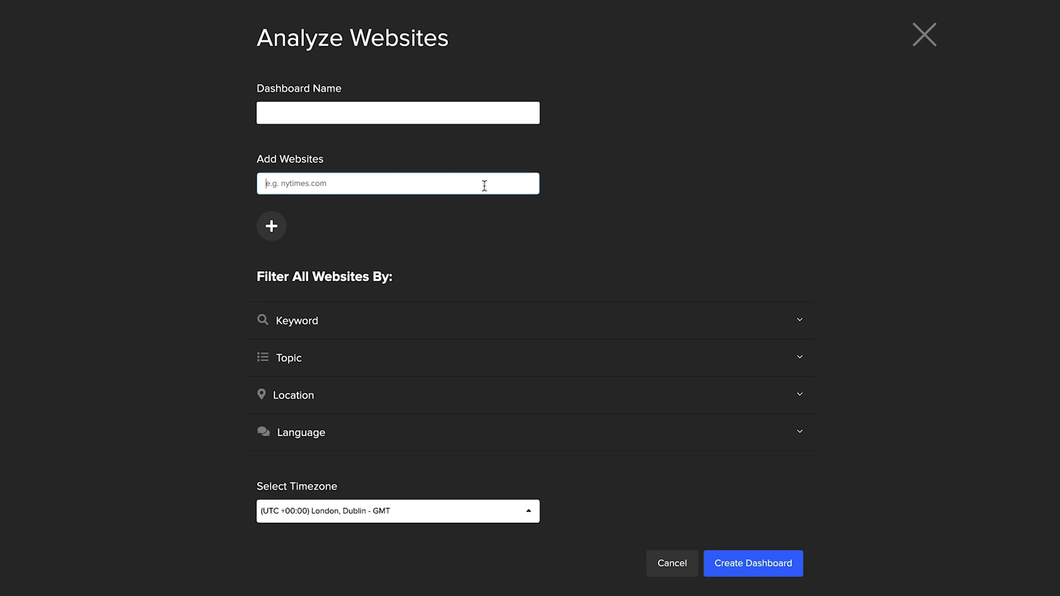
{"action": "type", "text": "tesla"}
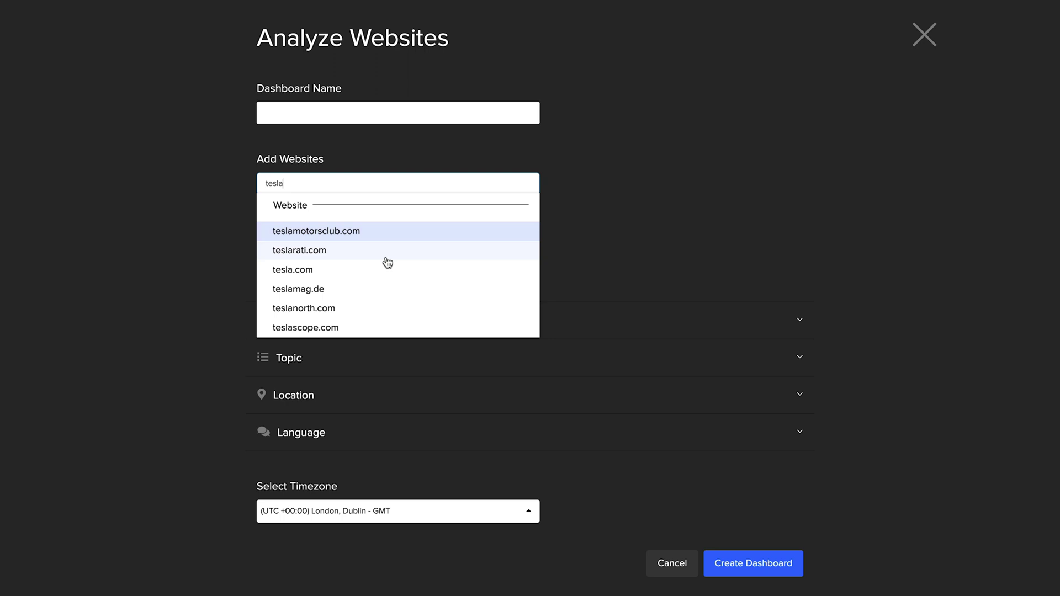
{"action": "left_click", "coordinate": [383, 273]}
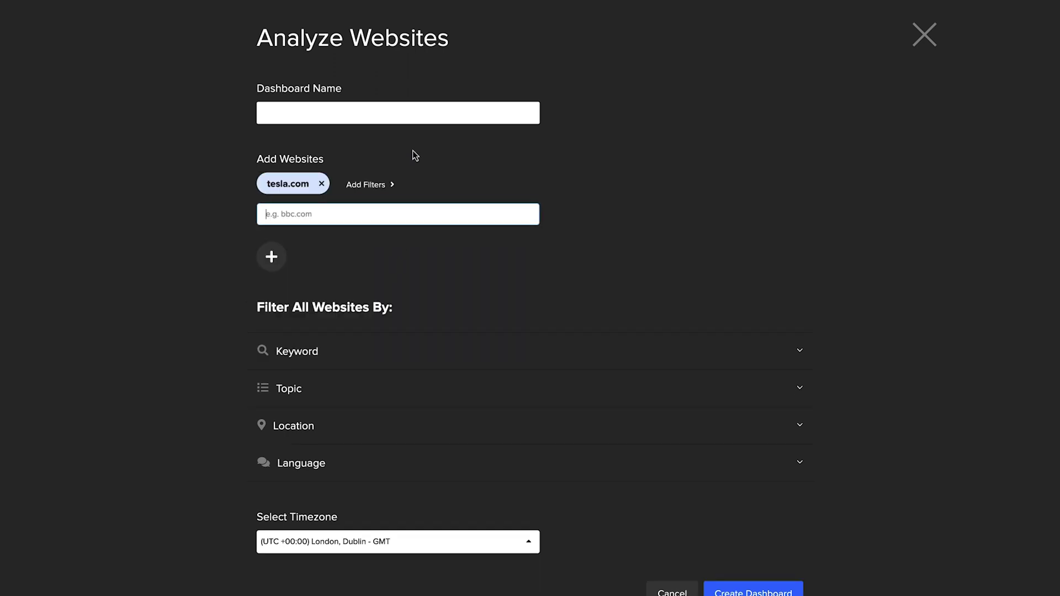
{"action": "left_click", "coordinate": [406, 113]}
{"action": "type", "text": "Tesla"}
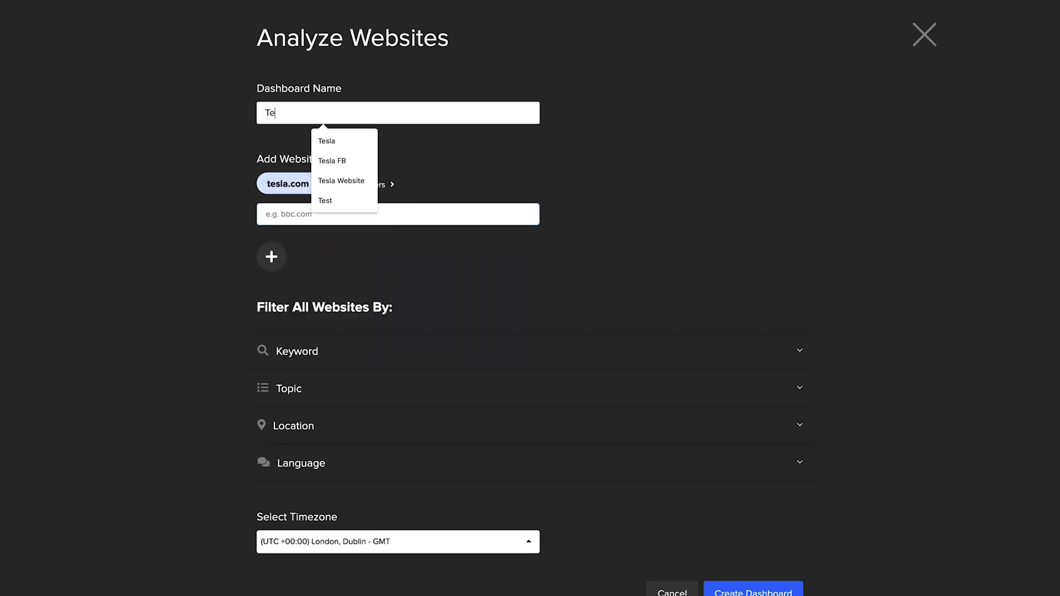
{"action": "left_click", "coordinate": [757, 275]}
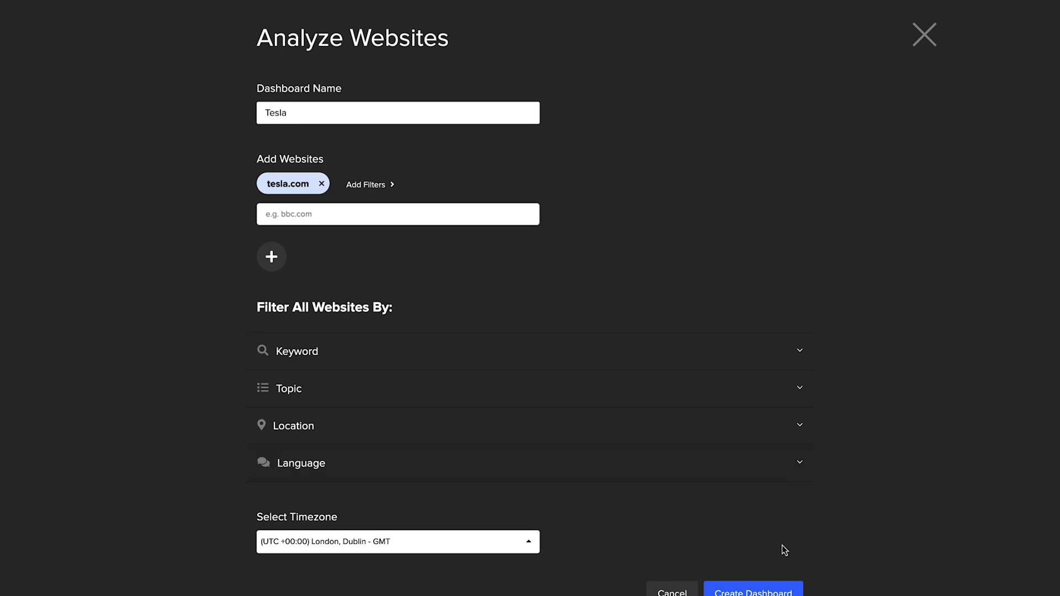
{"action": "left_click", "coordinate": [785, 590]}
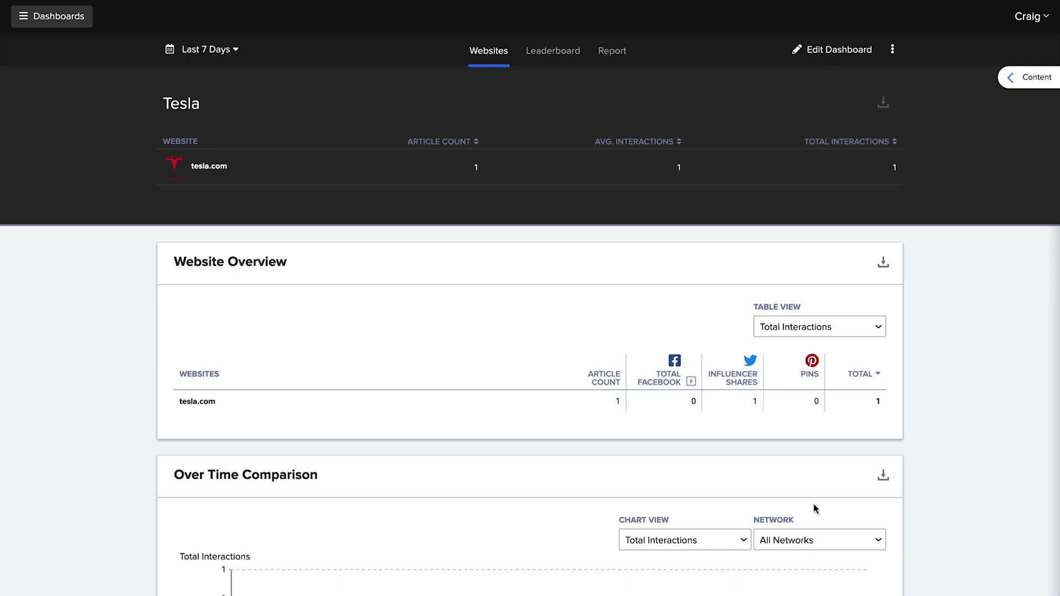
Step: Edit the Tesla dashboard, replacing tesla.com with bbc.com
{"action": "left_click", "coordinate": [839, 50]}
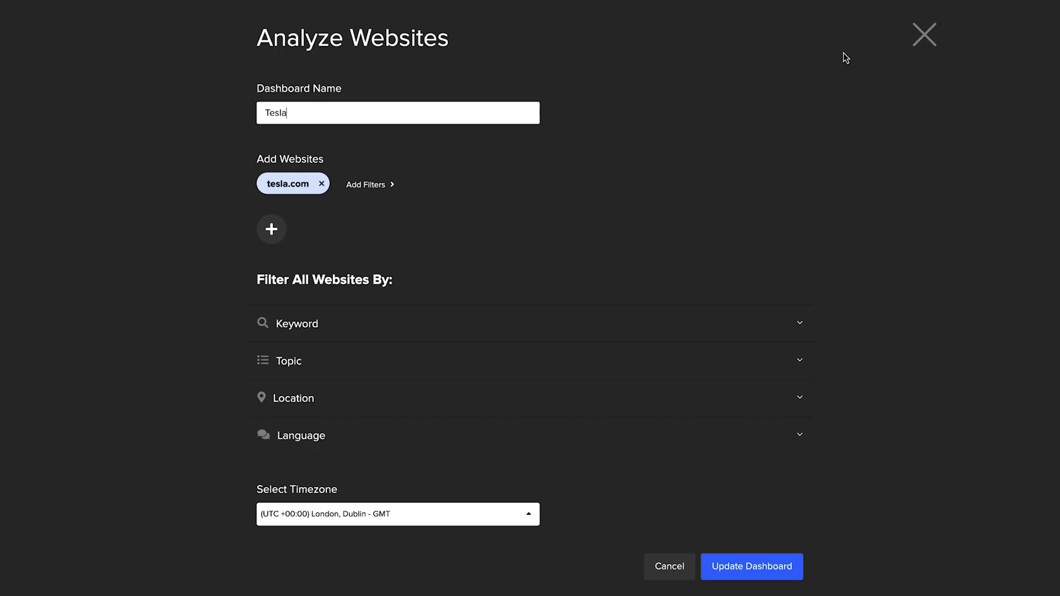
{"action": "left_click", "coordinate": [321, 184]}
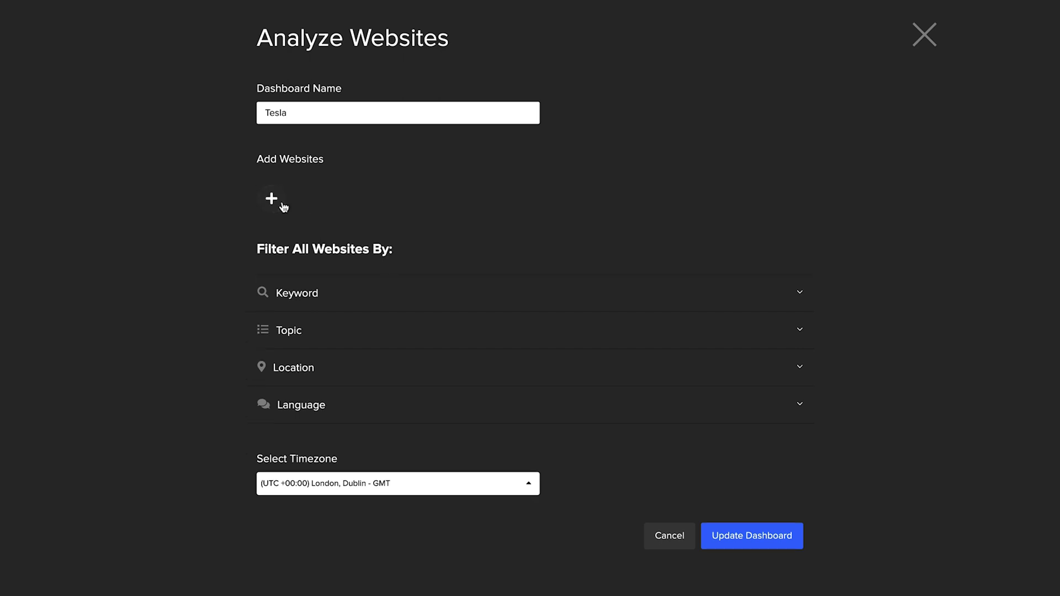
{"action": "left_click", "coordinate": [271, 199]}
{"action": "left_click", "coordinate": [326, 189]}
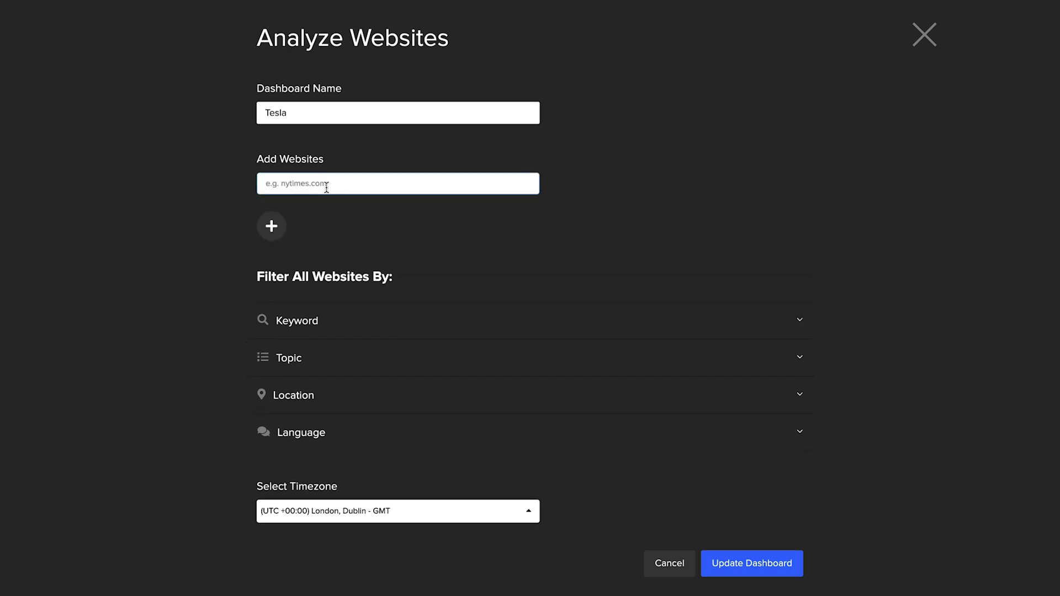
{"action": "type", "text": "bbc"}
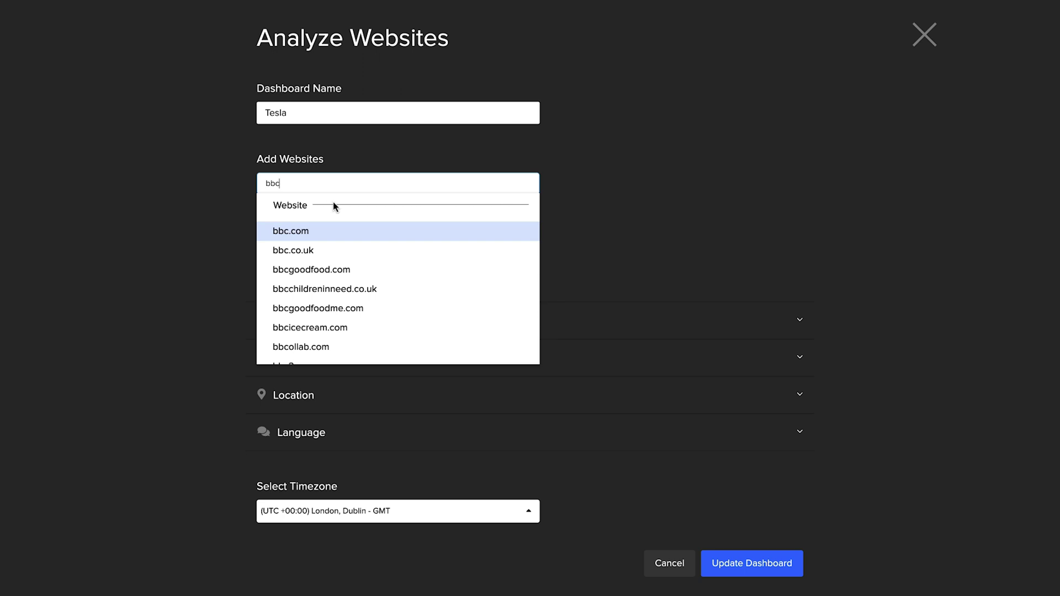
{"action": "left_click", "coordinate": [344, 232]}
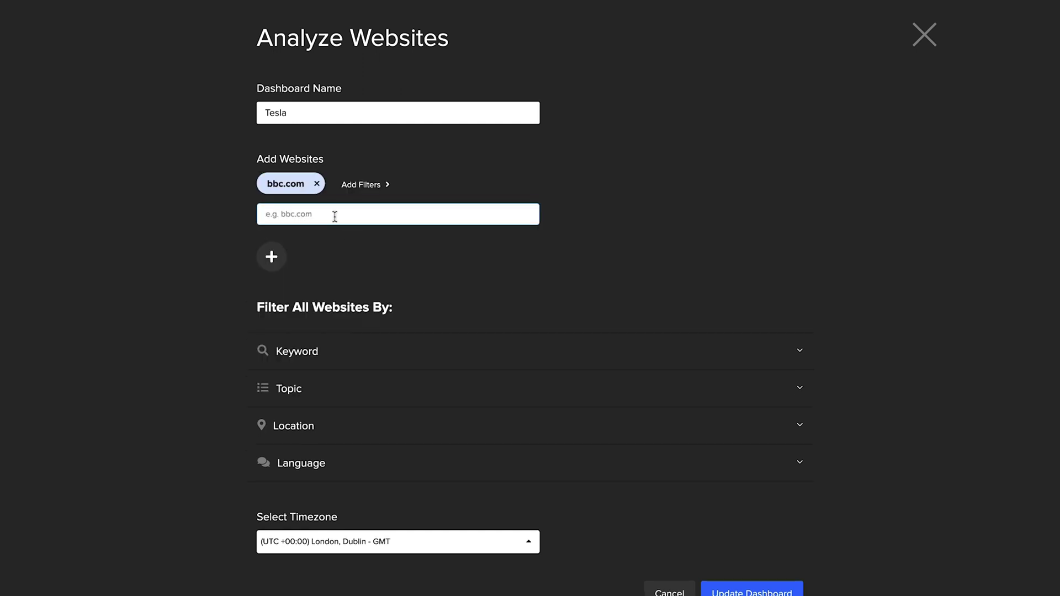
{"action": "type", "text": "al j"}
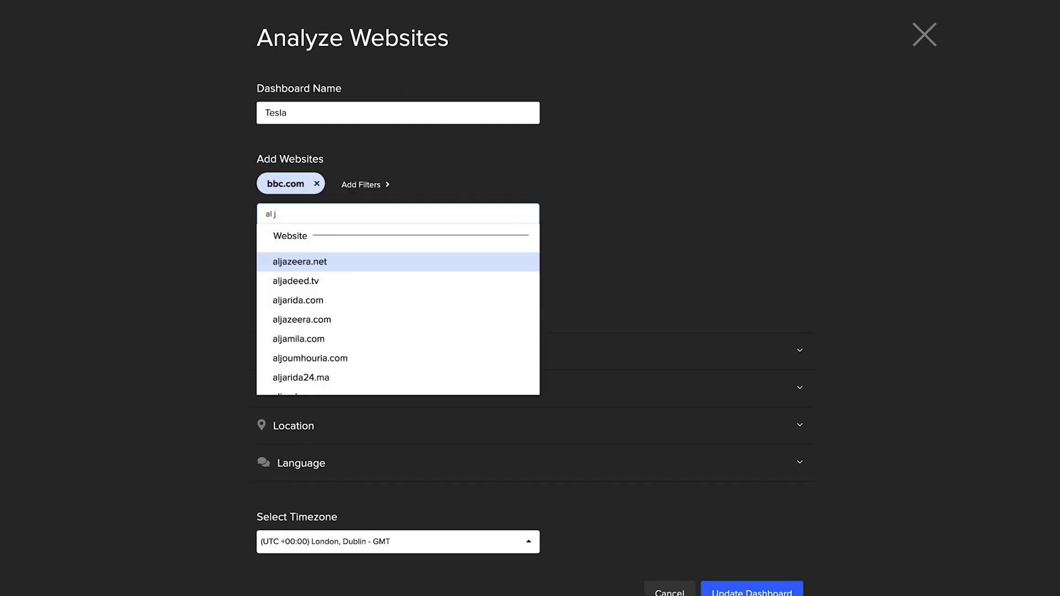
Step: Add aljazeera.com, cnn.com, cnbc.com and france24.com to the tracked websites
{"action": "left_click", "coordinate": [339, 320]}
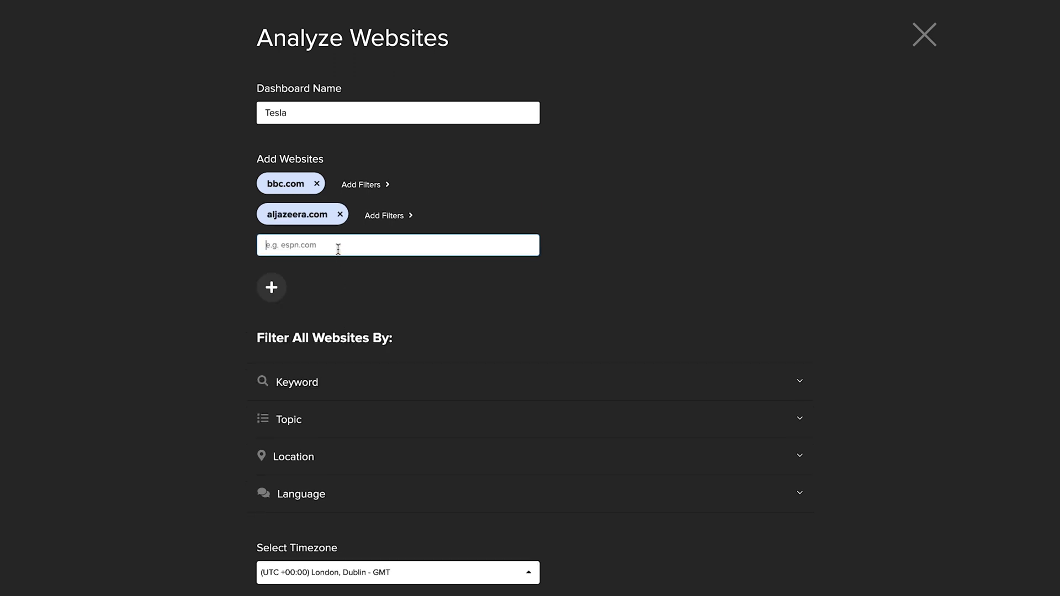
{"action": "type", "text": "cnn"}
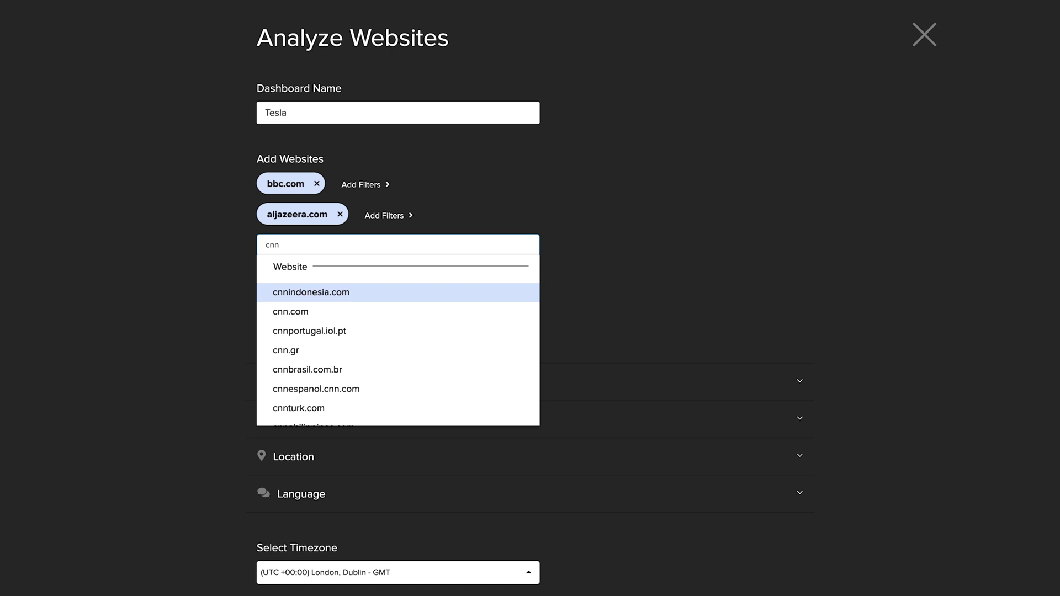
{"action": "left_click", "coordinate": [332, 312]}
{"action": "type", "text": "cnbc"}
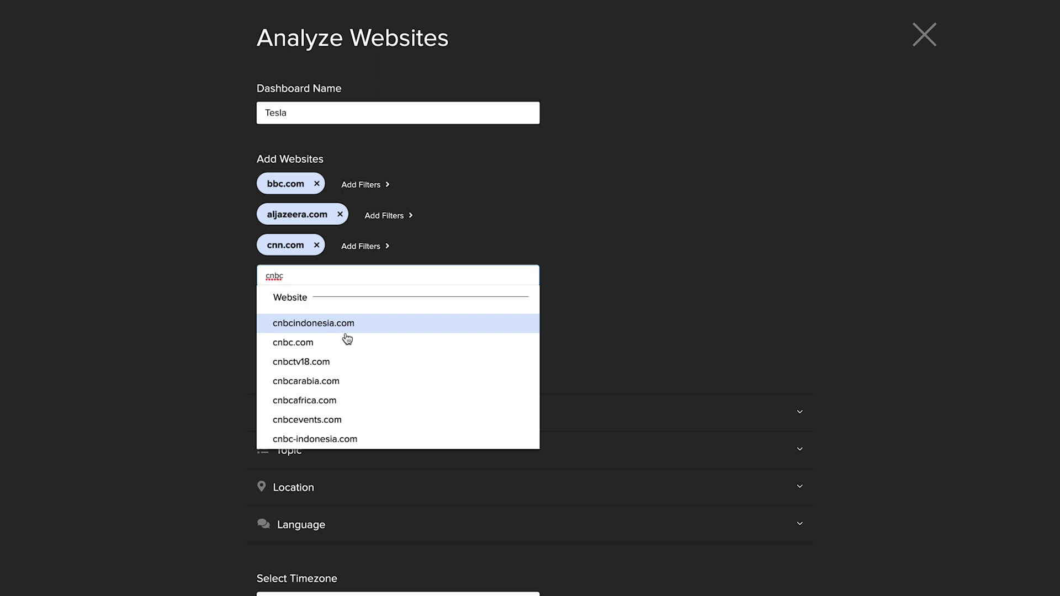
{"action": "left_click", "coordinate": [342, 342]}
{"action": "type", "text": "fr"}
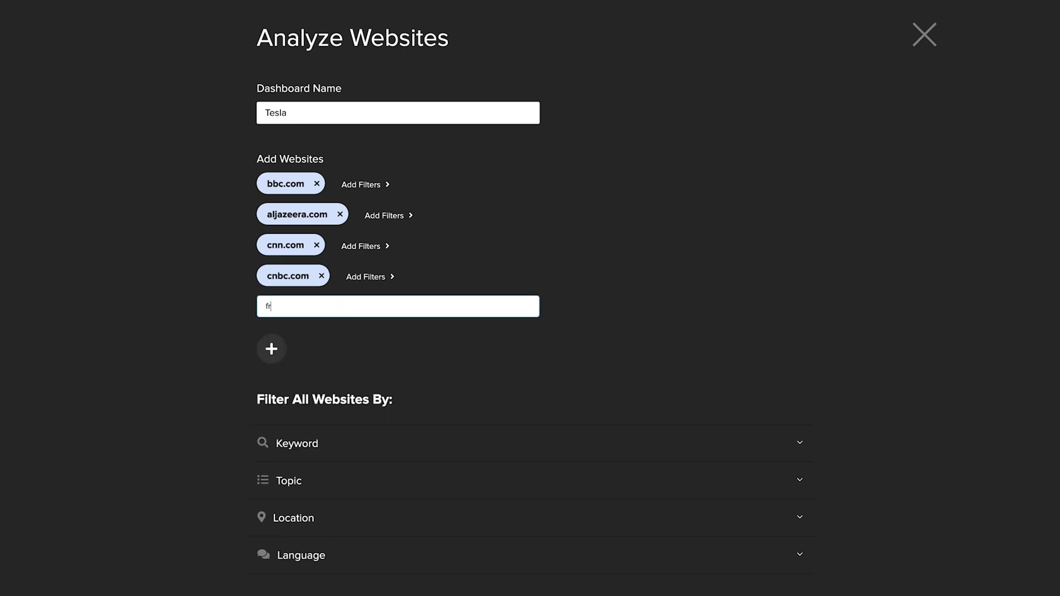
{"action": "type", "text": "ance24"}
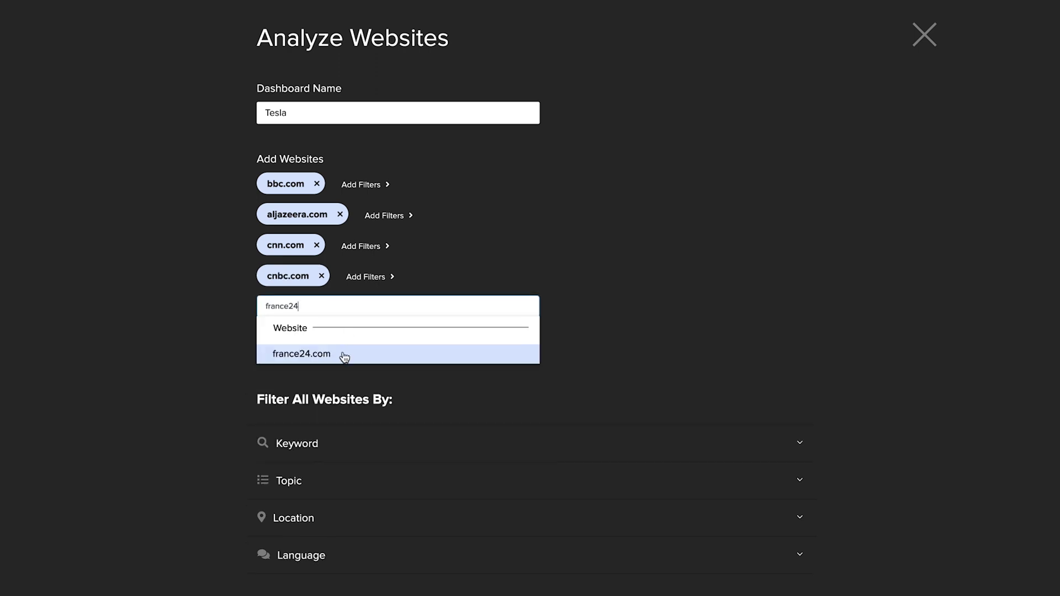
{"action": "left_click", "coordinate": [344, 354]}
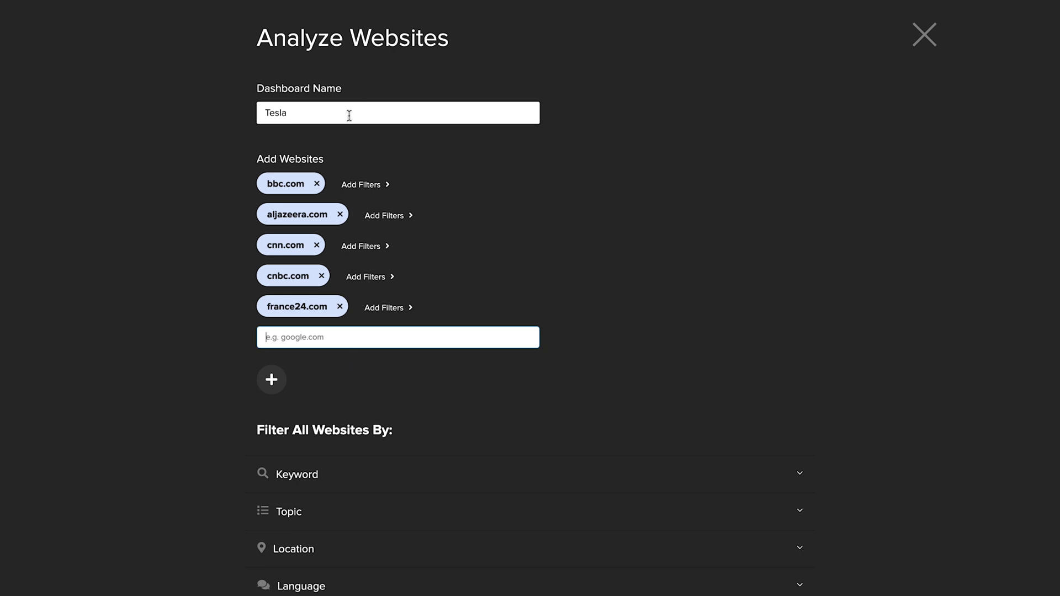
Step: Rename the dashboard International News - English, require the keyword Qatar and update it
{"action": "left_click_drag", "start_coordinate": [350, 112], "coordinate": [240, 108]}
{"action": "type", "text": "Interna"}
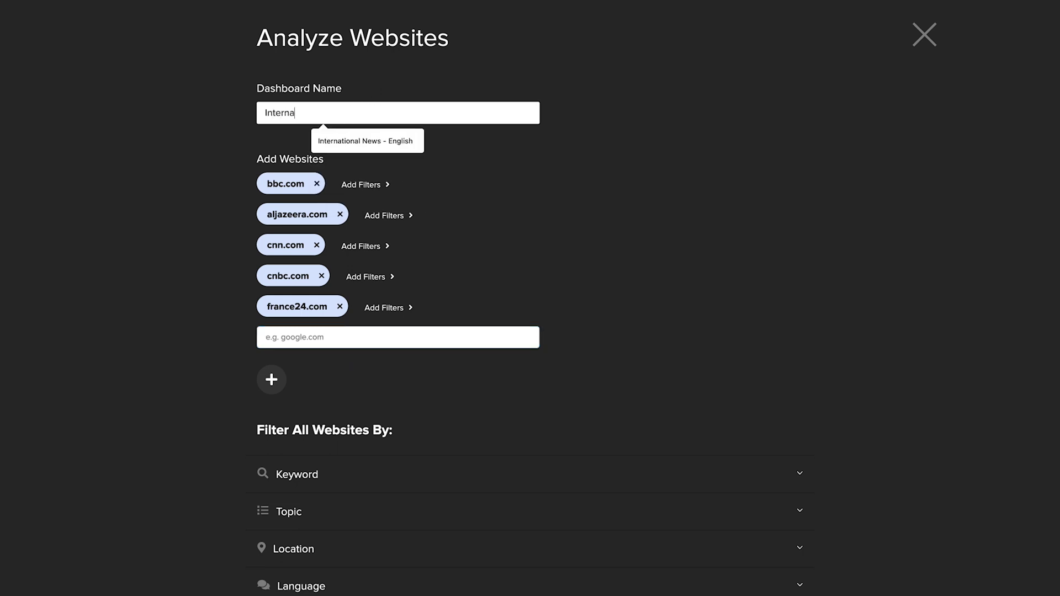
{"action": "type", "text": "tional News - English"}
{"action": "scroll", "coordinate": [845, 385], "scroll_direction": "down", "scroll_amount": 2}
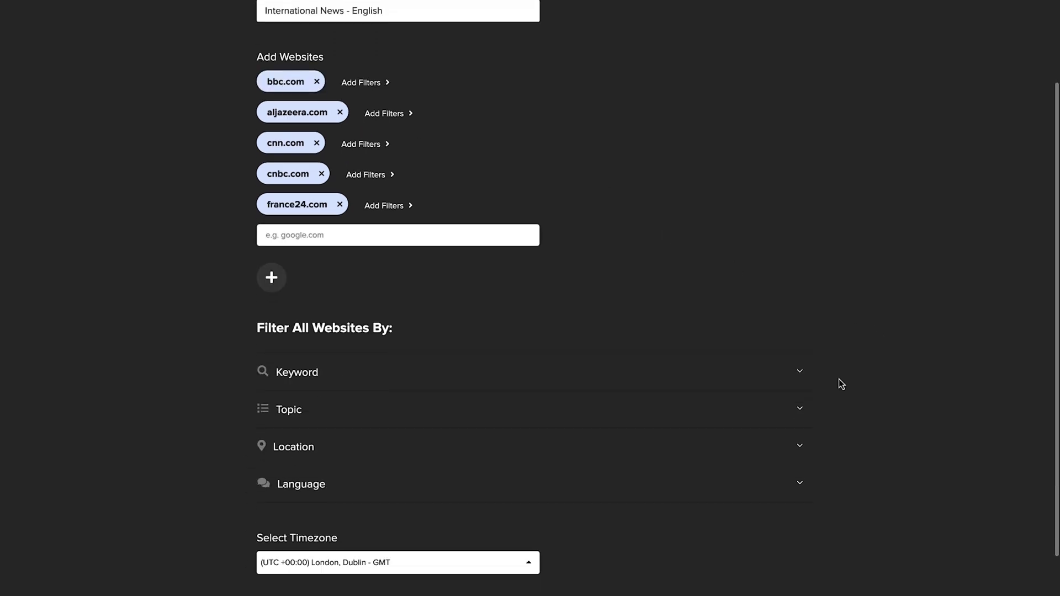
{"action": "scroll", "coordinate": [841, 348], "scroll_direction": "down", "scroll_amount": 1}
{"action": "left_click", "coordinate": [801, 325]}
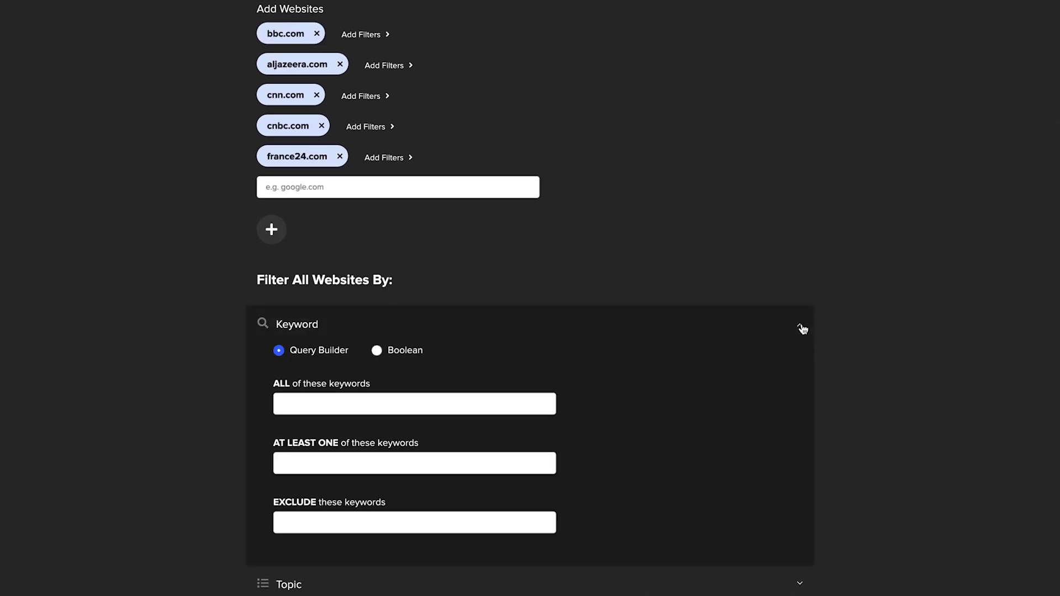
{"action": "left_click", "coordinate": [525, 405]}
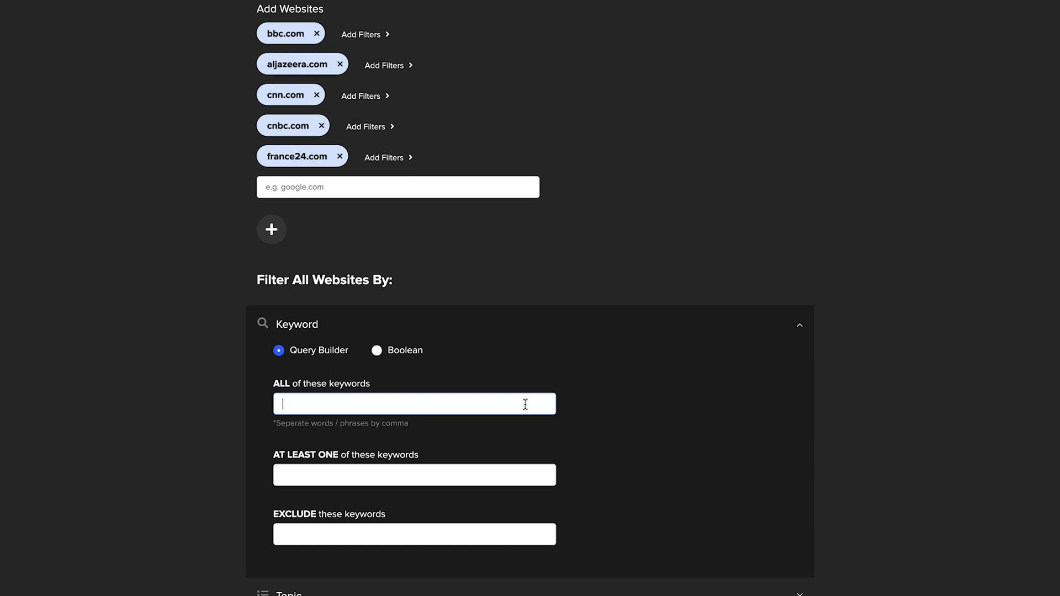
{"action": "type", "text": "Qatar"}
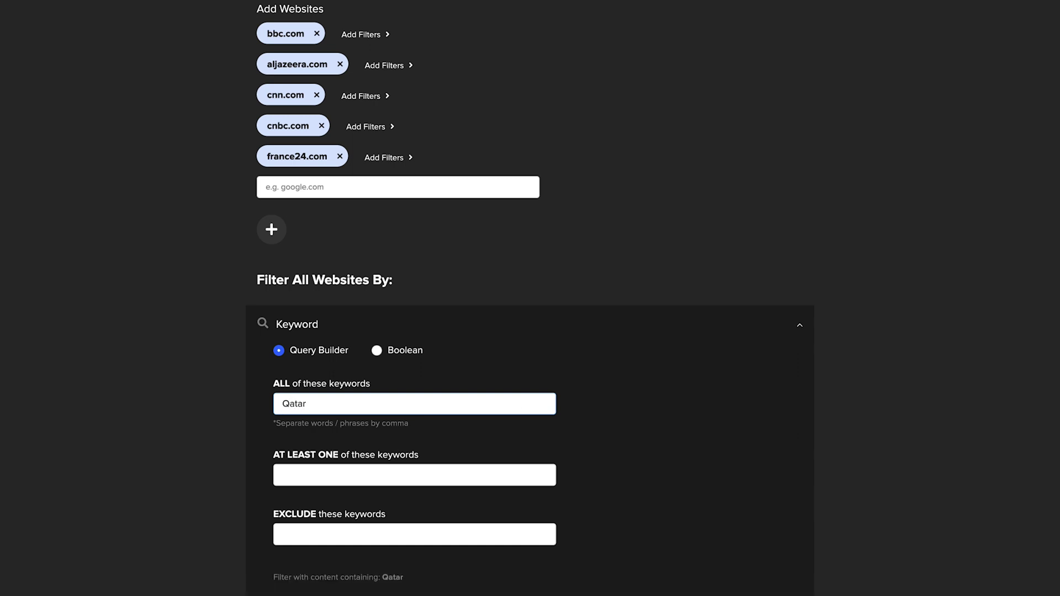
{"action": "scroll", "coordinate": [881, 435], "scroll_direction": "down", "scroll_amount": 2}
{"action": "scroll", "coordinate": [881, 435], "scroll_direction": "down", "scroll_amount": 2}
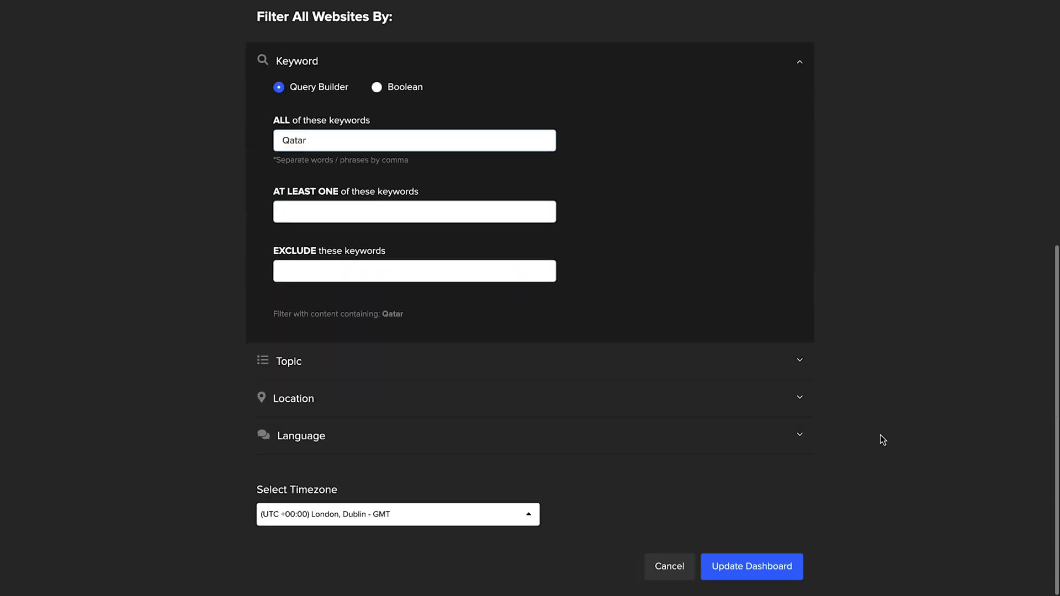
{"action": "left_click", "coordinate": [798, 567]}
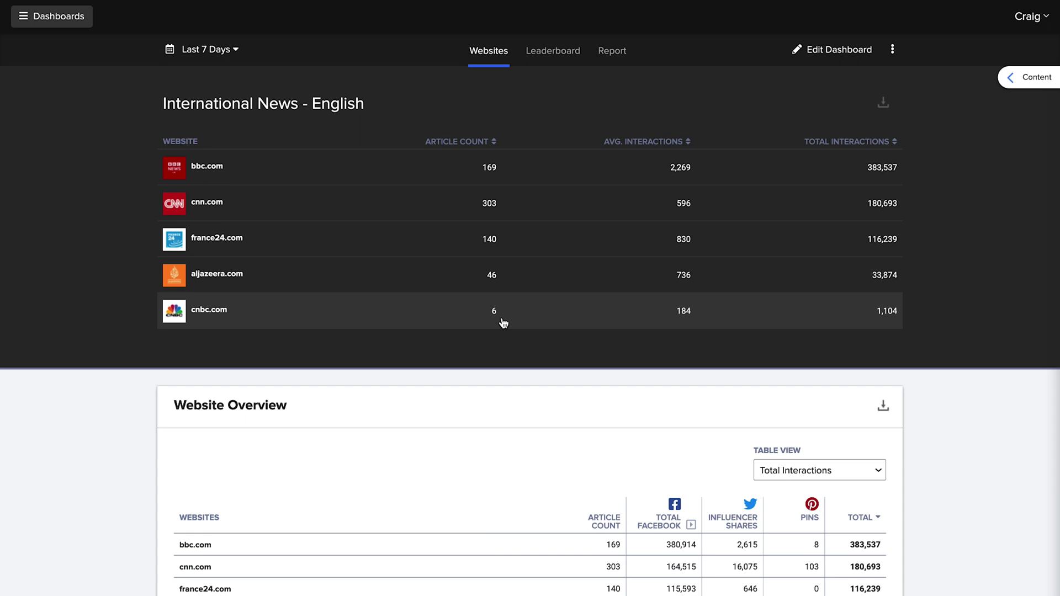
Step: Set the dashboard's date range to the month of November 2022
{"action": "left_click", "coordinate": [235, 51]}
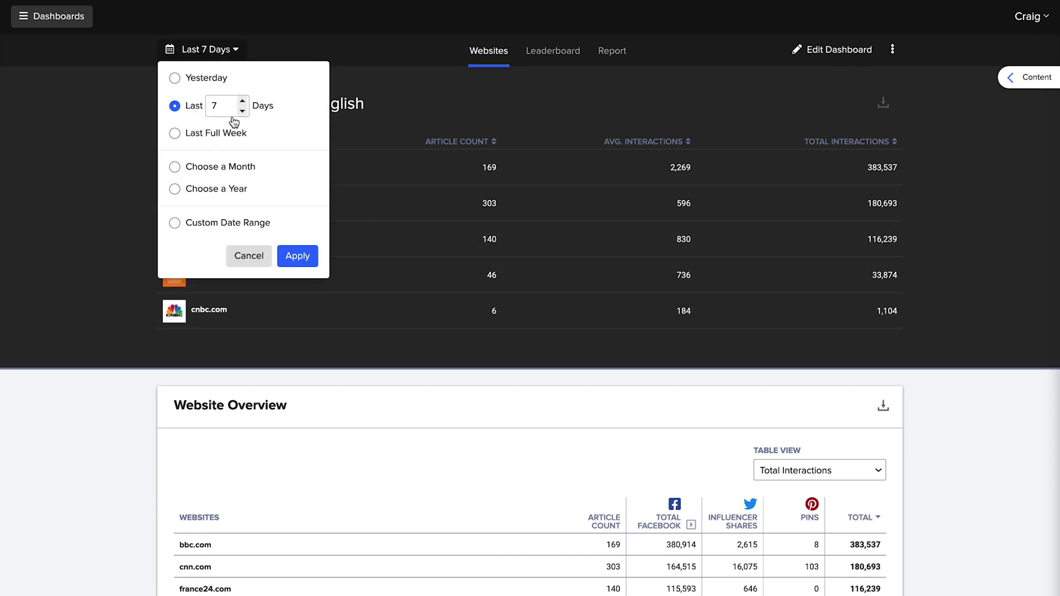
{"action": "left_click", "coordinate": [224, 167]}
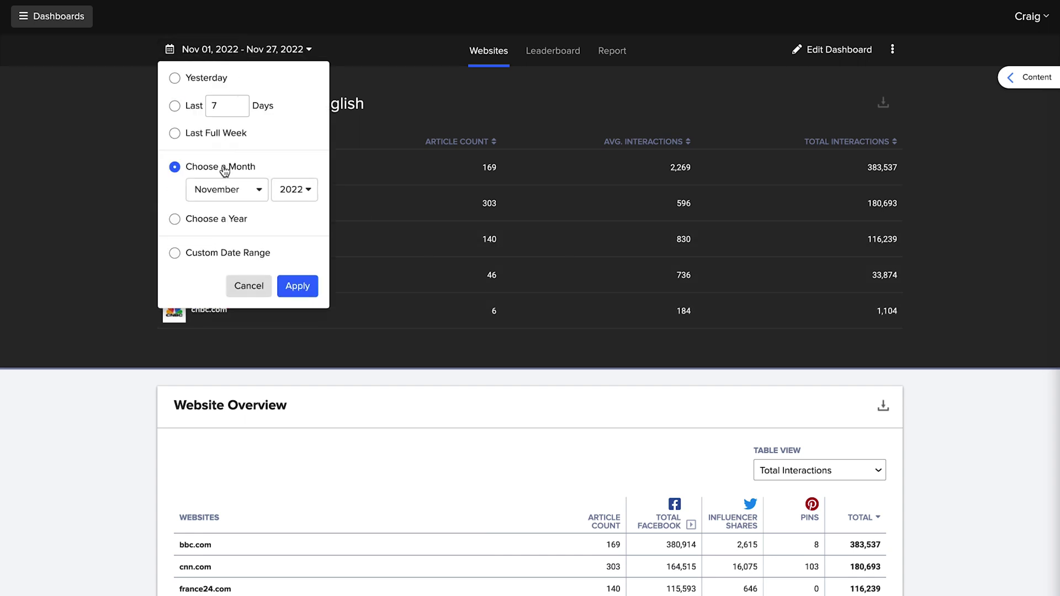
{"action": "left_click", "coordinate": [298, 290]}
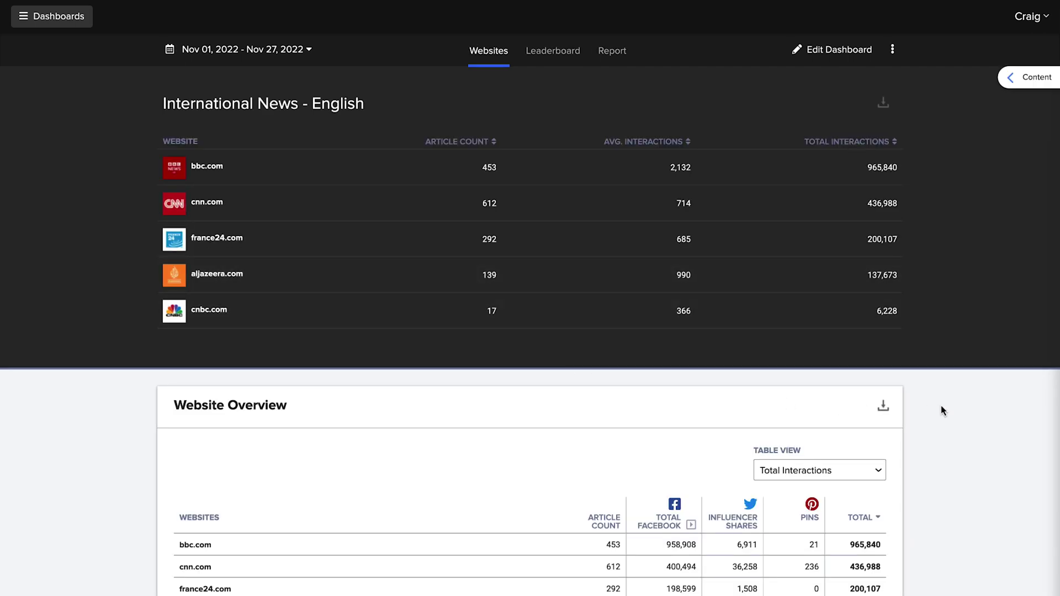
{"action": "scroll", "coordinate": [941, 410], "scroll_direction": "down", "scroll_amount": 3}
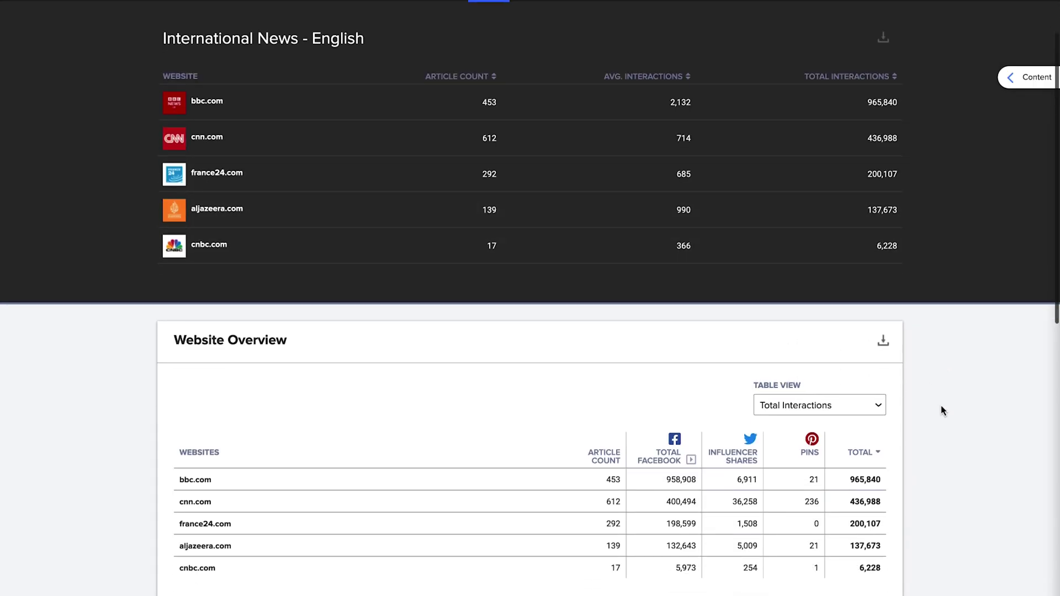
{"action": "scroll", "coordinate": [941, 410], "scroll_direction": "down", "scroll_amount": 4}
{"action": "scroll", "coordinate": [941, 410], "scroll_direction": "down", "scroll_amount": 3}
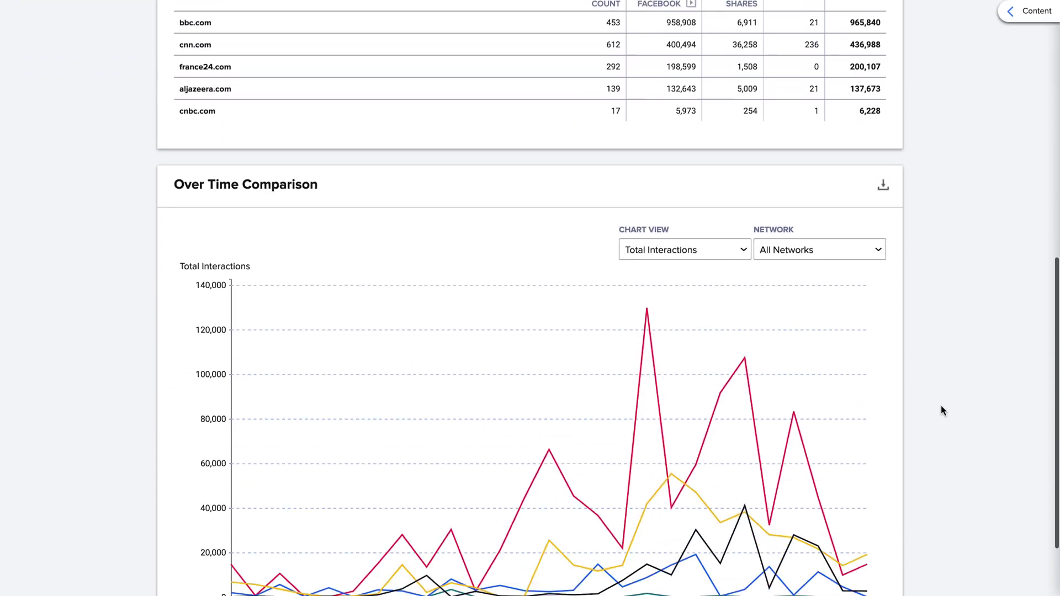
{"action": "scroll", "coordinate": [941, 410], "scroll_direction": "down", "scroll_amount": 2}
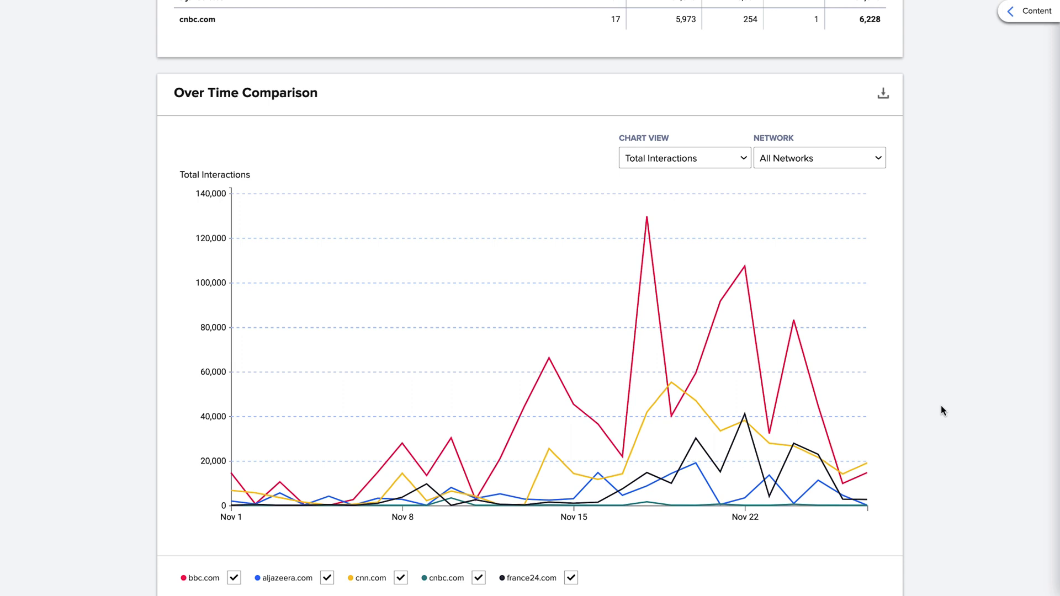
Step: Switch both the comparison chart and overview table to Avg. Interactions
{"action": "left_click", "coordinate": [737, 158]}
{"action": "left_click", "coordinate": [688, 209]}
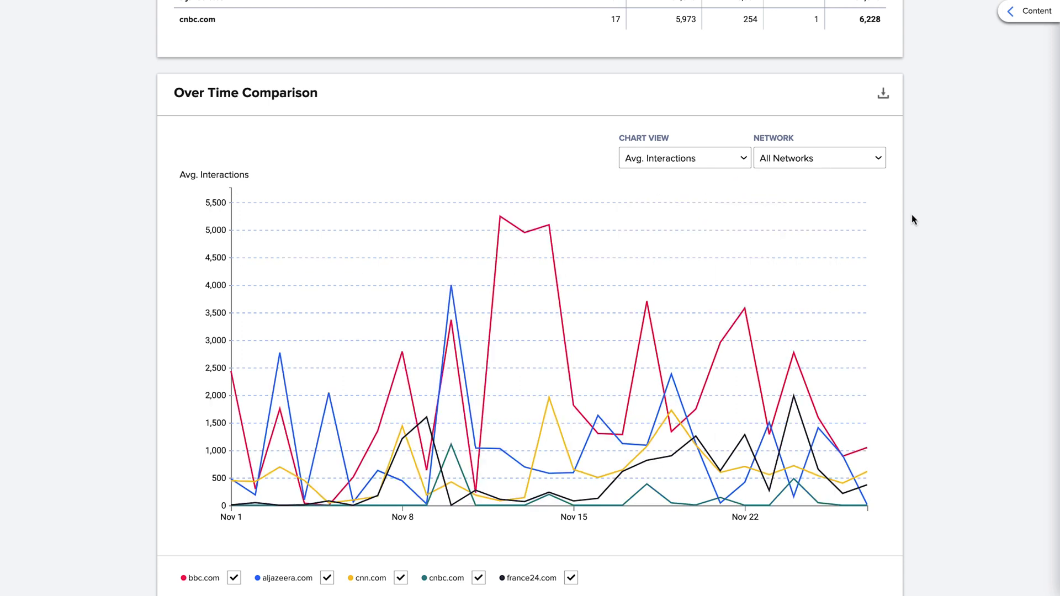
{"action": "scroll", "coordinate": [913, 215], "scroll_direction": "up", "scroll_amount": 3}
{"action": "scroll", "coordinate": [912, 215], "scroll_direction": "up", "scroll_amount": 2}
{"action": "scroll", "coordinate": [912, 215], "scroll_direction": "up", "scroll_amount": 1}
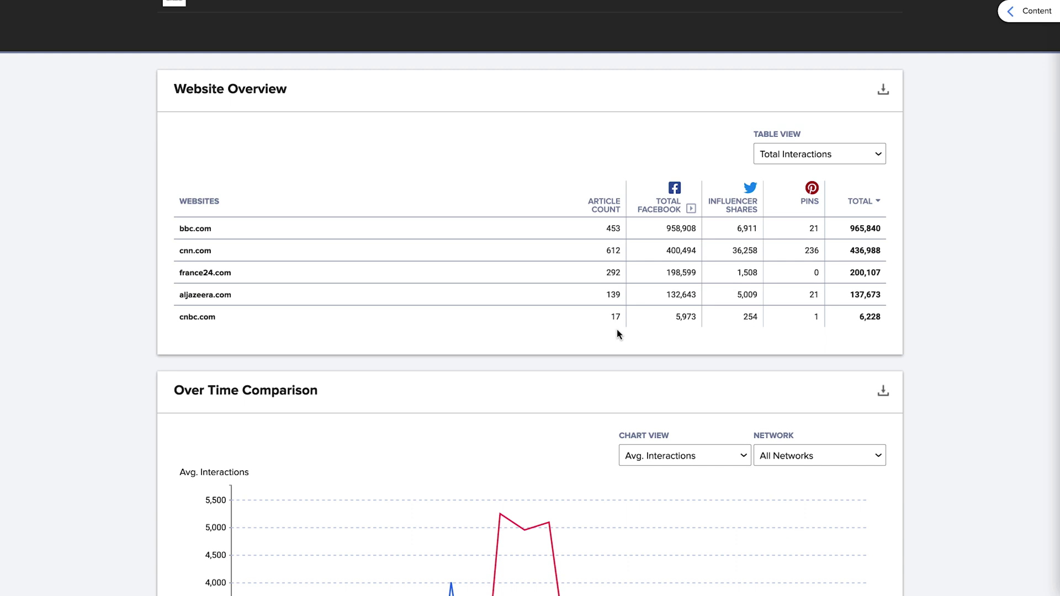
{"action": "left_click", "coordinate": [879, 154]}
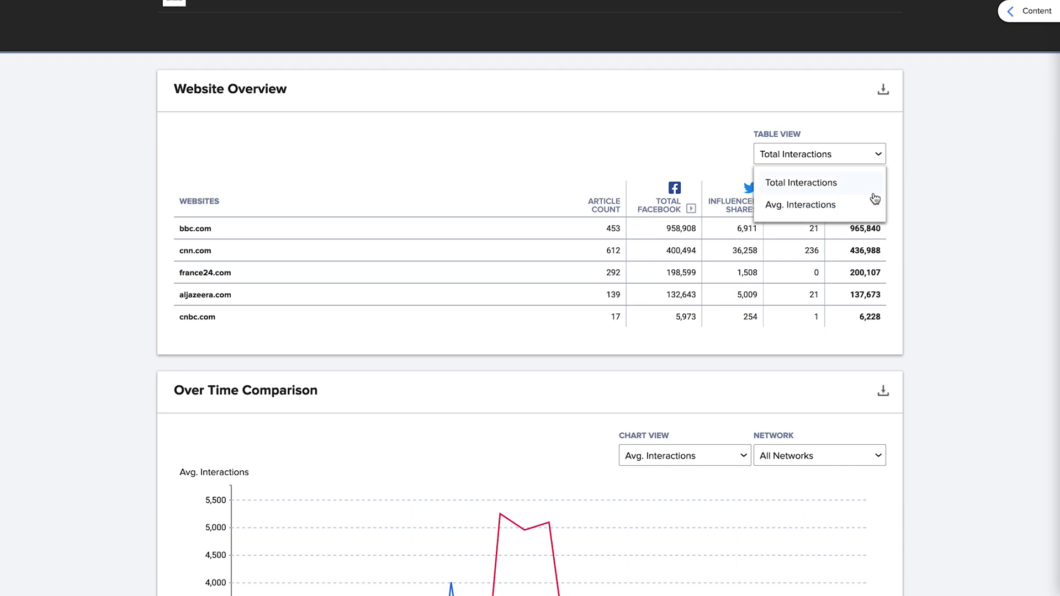
{"action": "left_click", "coordinate": [821, 202]}
{"action": "scroll", "coordinate": [925, 340], "scroll_direction": "up", "scroll_amount": 3}
{"action": "scroll", "coordinate": [925, 340], "scroll_direction": "up", "scroll_amount": 3}
{"action": "scroll", "coordinate": [925, 340], "scroll_direction": "up", "scroll_amount": 3}
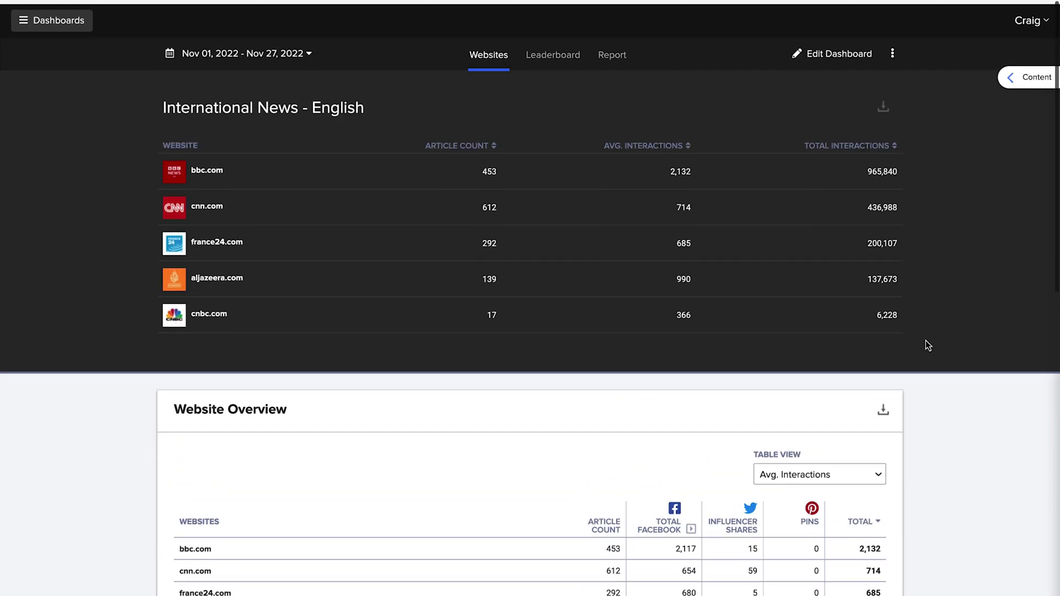
Step: View the author leaderboard, then return to the dashboards list
{"action": "left_click", "coordinate": [572, 51]}
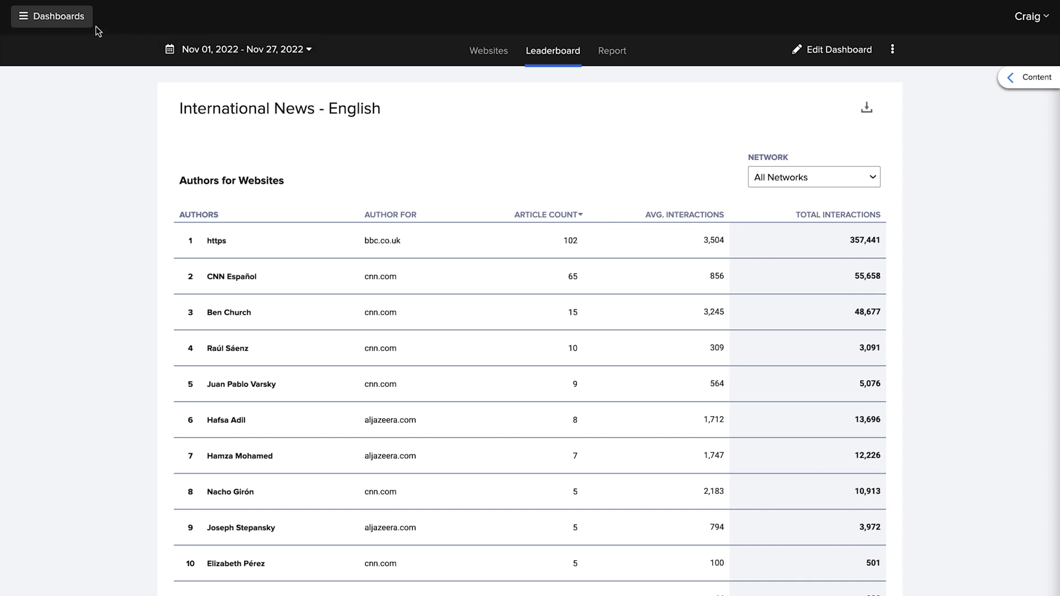
{"action": "left_click", "coordinate": [58, 16]}
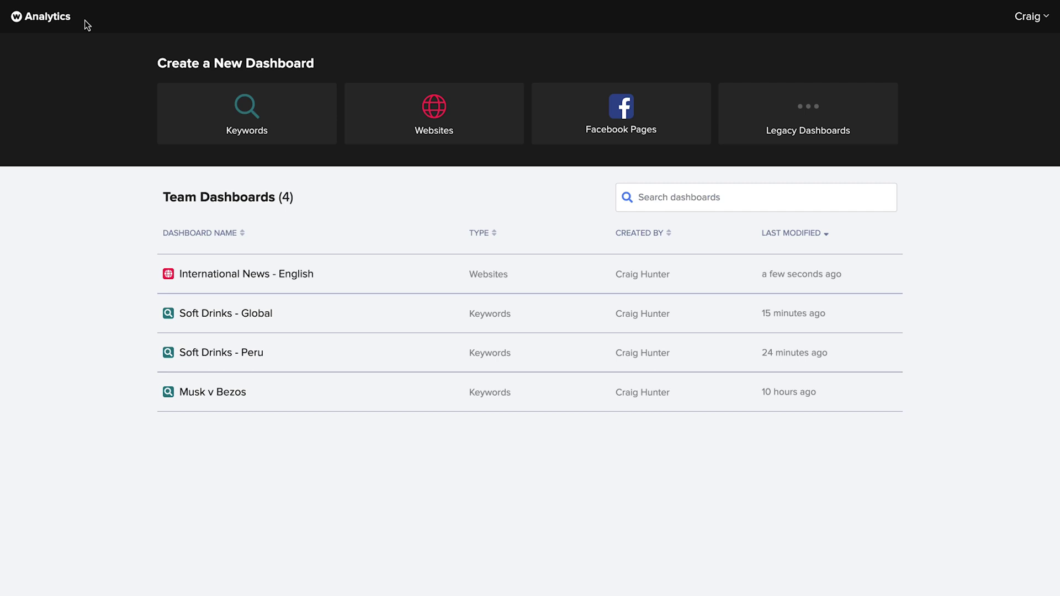
Step: Create a websites dashboard named The Guardian tracking theguardian.com
{"action": "left_click", "coordinate": [488, 116]}
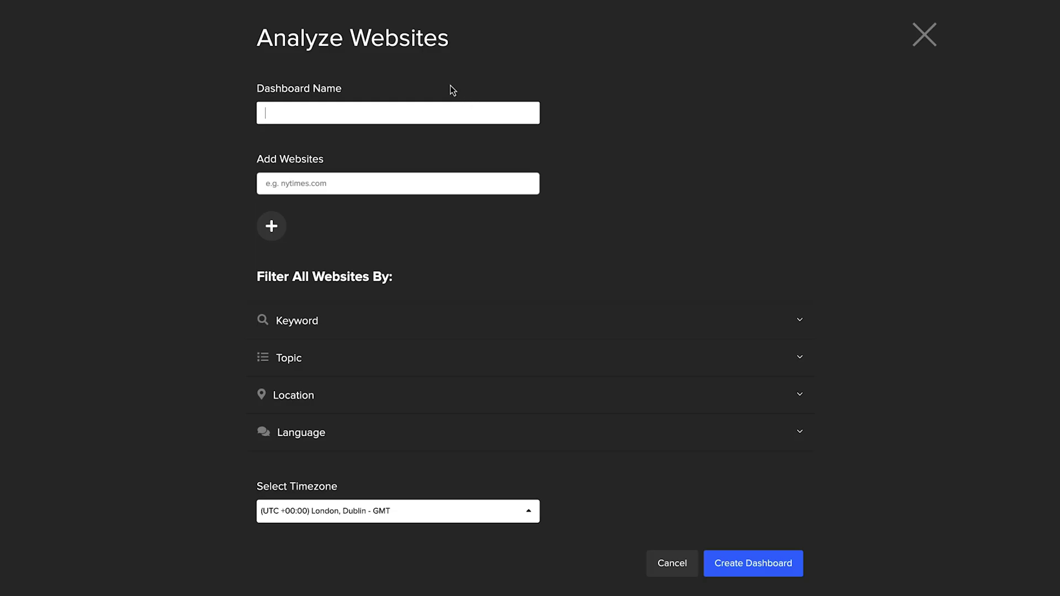
{"action": "left_click", "coordinate": [424, 184]}
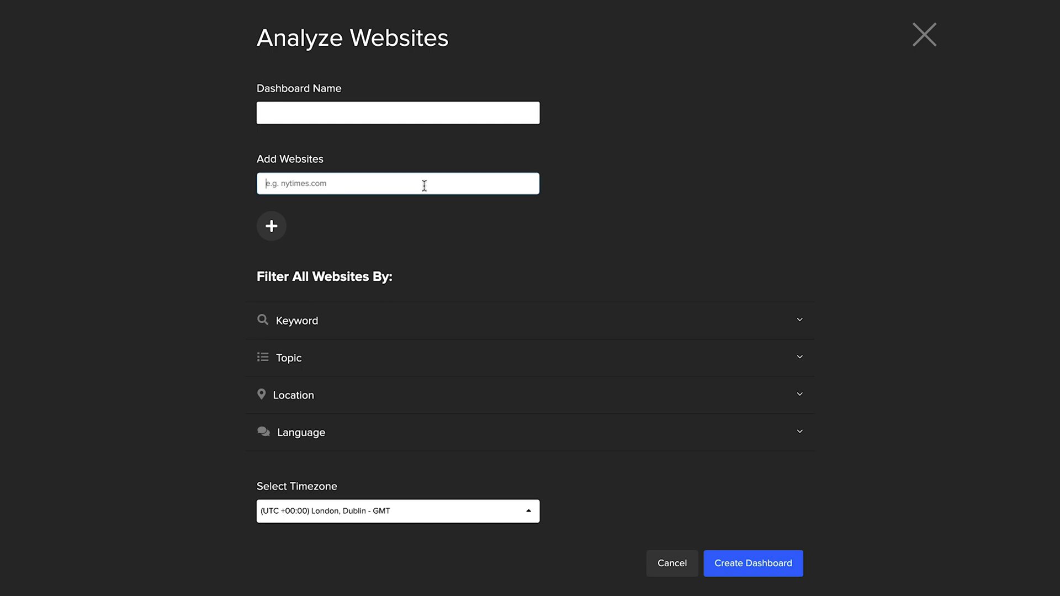
{"action": "type", "text": "theguardian"}
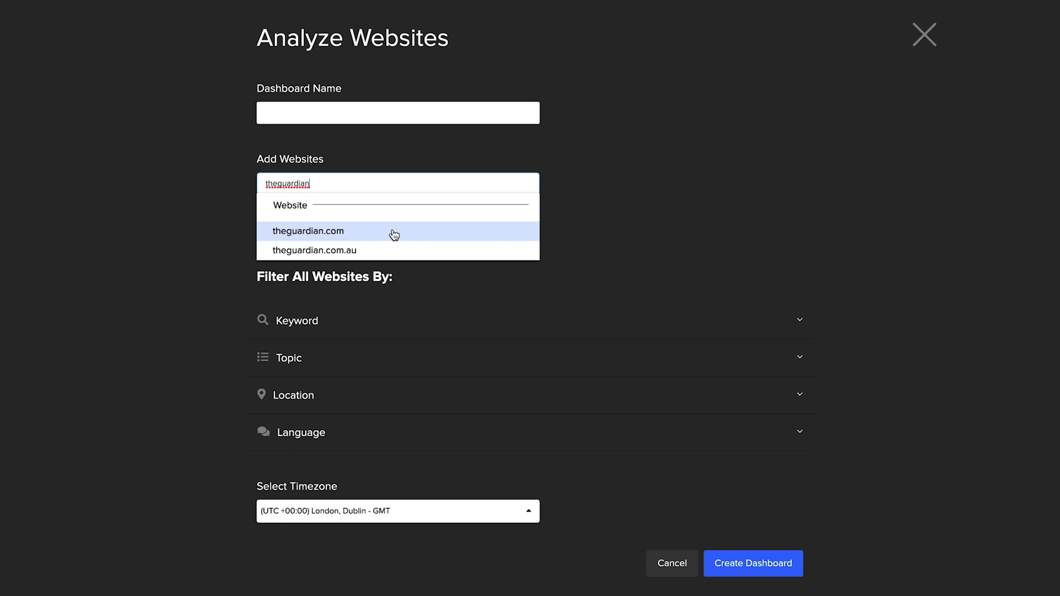
{"action": "left_click", "coordinate": [394, 235]}
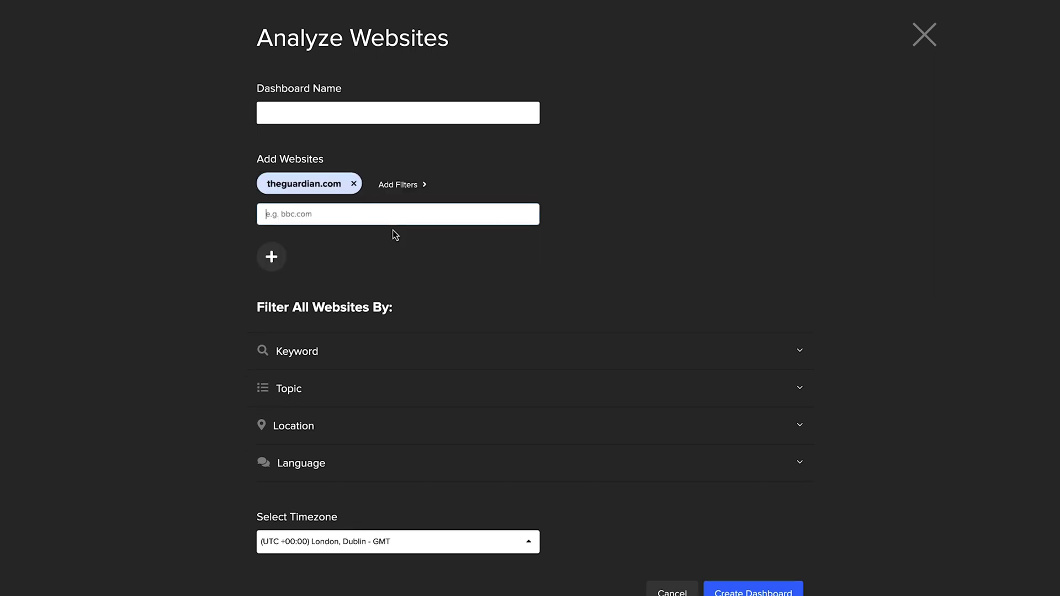
{"action": "left_click", "coordinate": [385, 115]}
{"action": "type", "text": "The Guardian"}
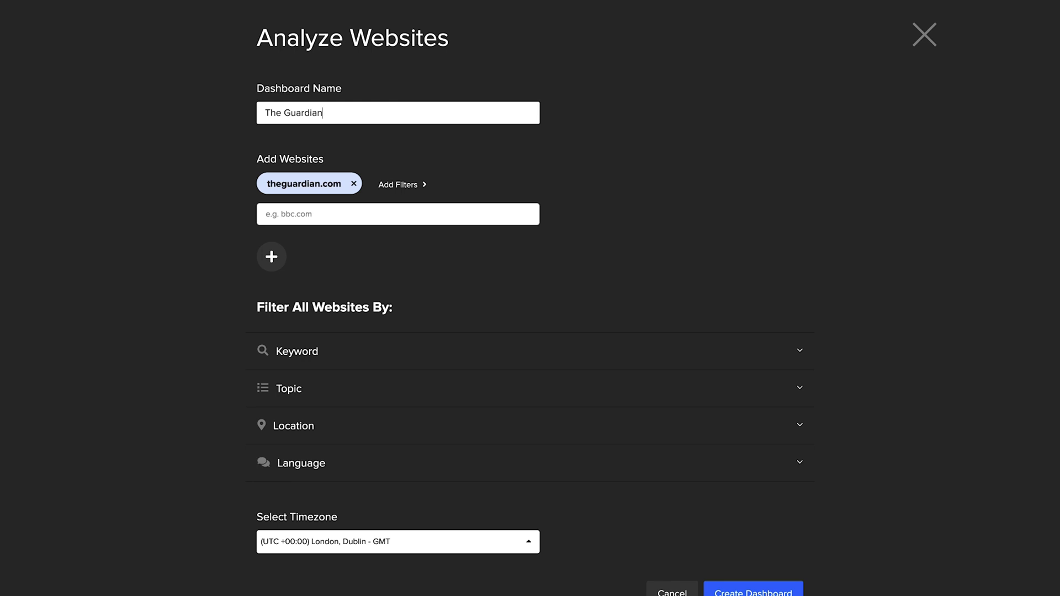
{"action": "scroll", "coordinate": [883, 319], "scroll_direction": "down", "scroll_amount": 1}
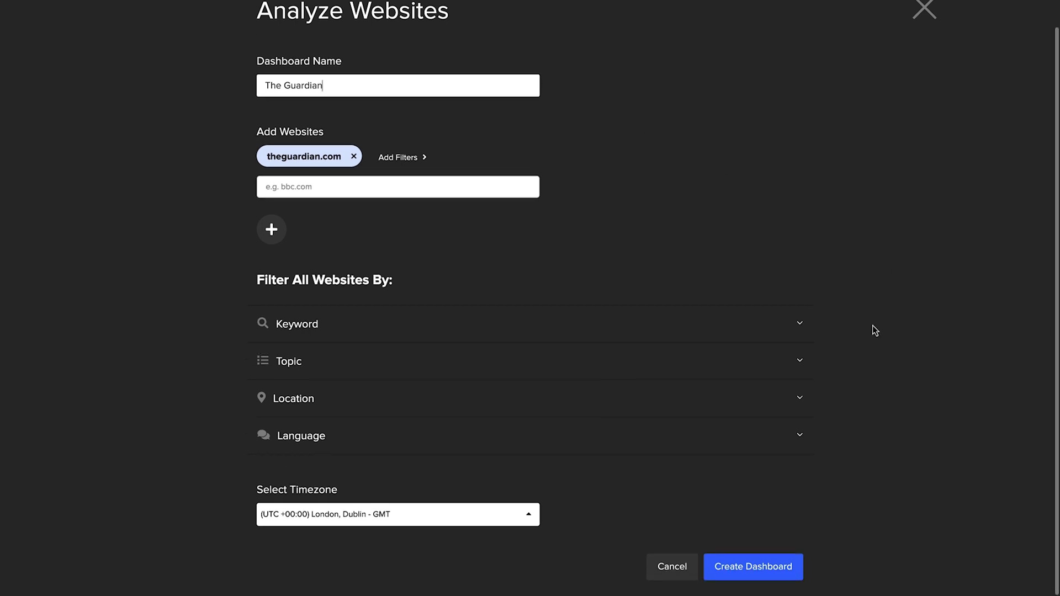
{"action": "left_click", "coordinate": [799, 569]}
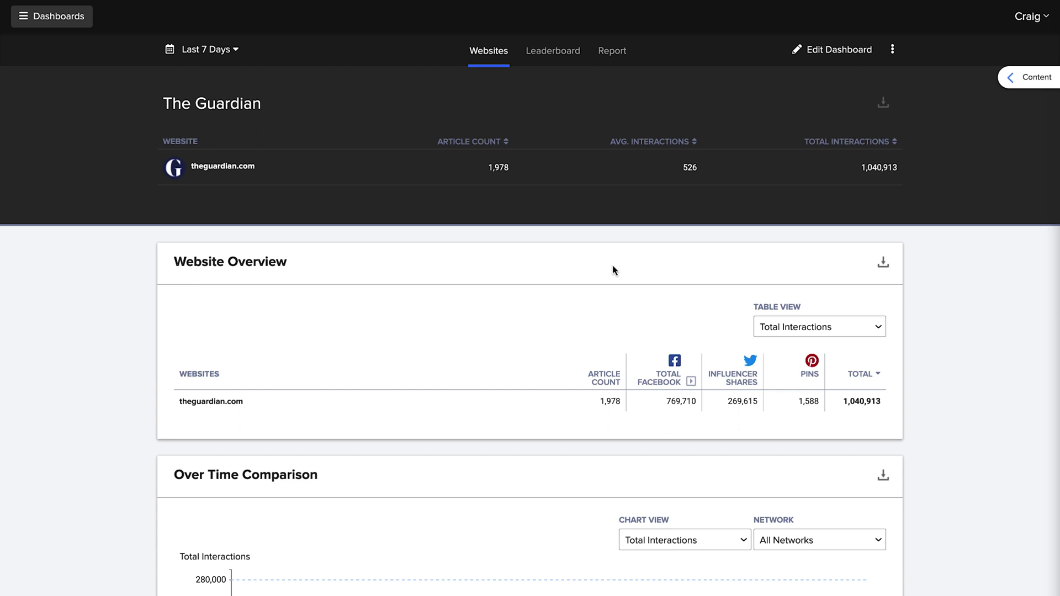
Step: Sort The Guardian's author leaderboard by average interactions, then by article count
{"action": "left_click", "coordinate": [579, 55]}
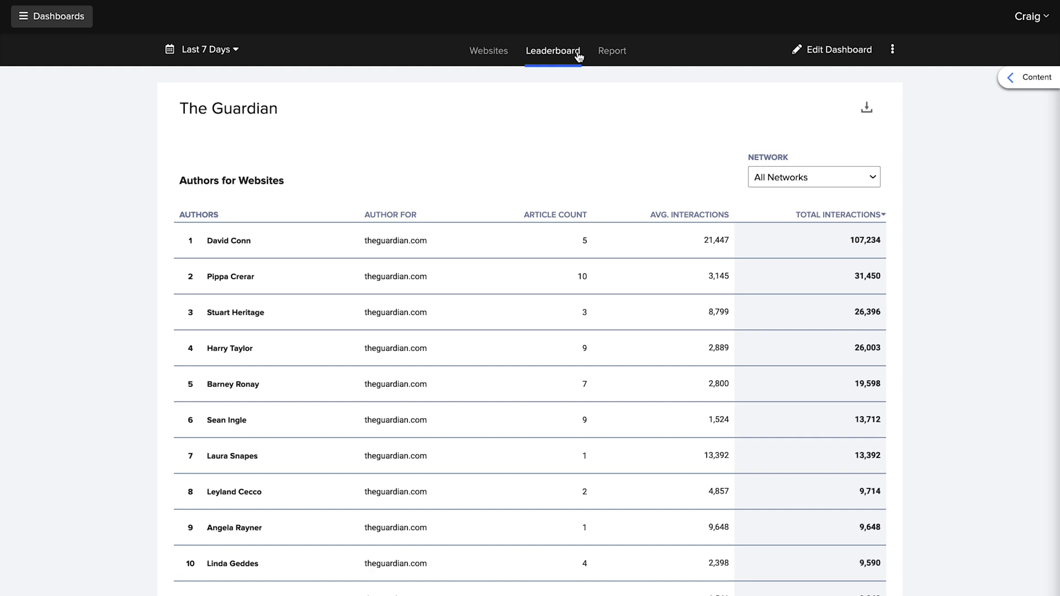
{"action": "left_click", "coordinate": [662, 217]}
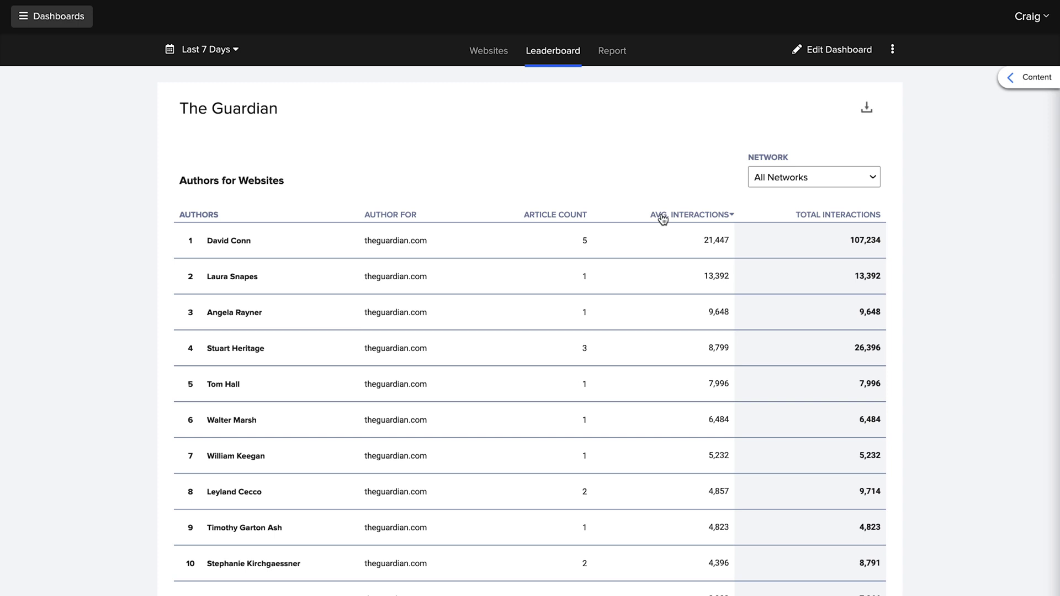
{"action": "left_click", "coordinate": [572, 217]}
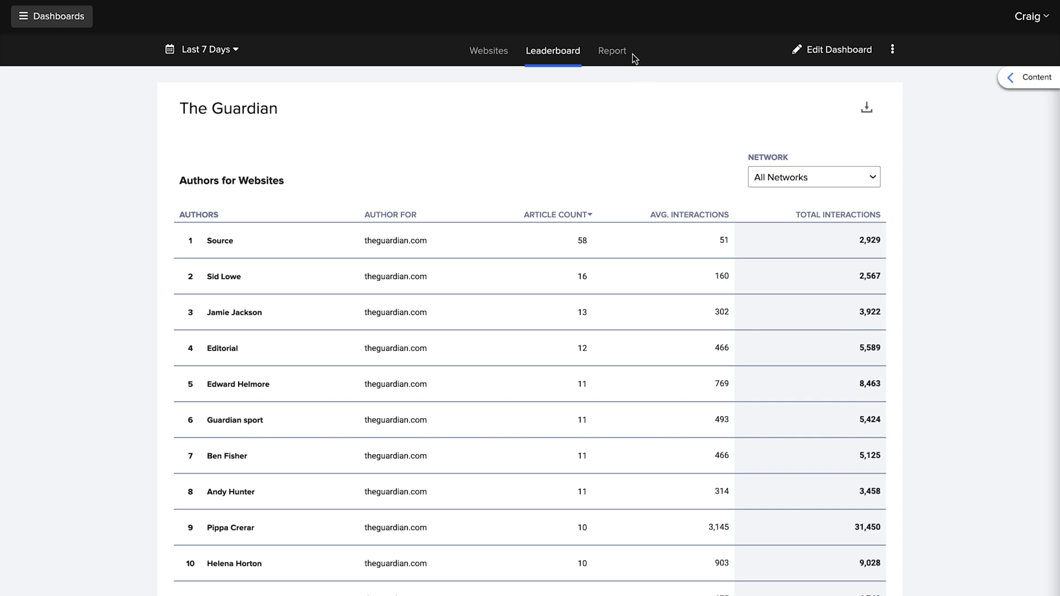
Step: Generate the performance report with theguardian.com as the focus website
{"action": "left_click", "coordinate": [617, 52]}
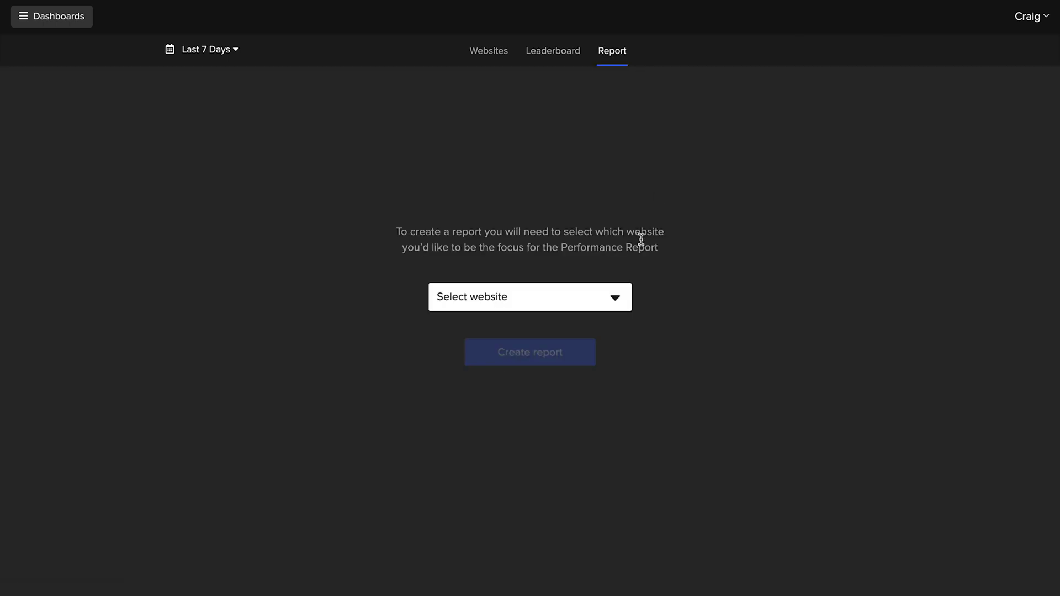
{"action": "left_click", "coordinate": [619, 296]}
{"action": "left_click", "coordinate": [531, 332]}
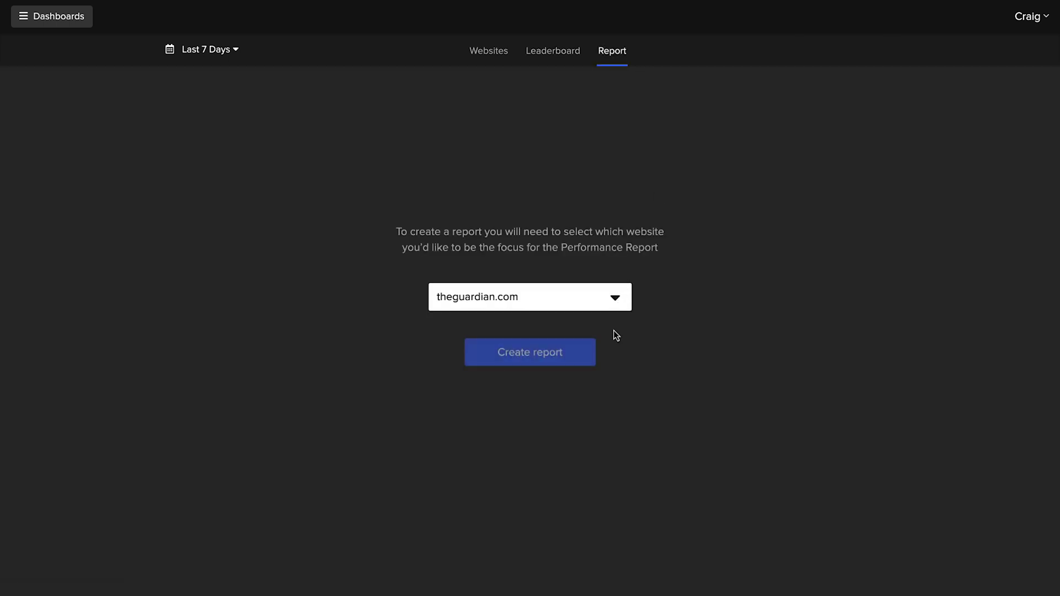
{"action": "left_click", "coordinate": [580, 352]}
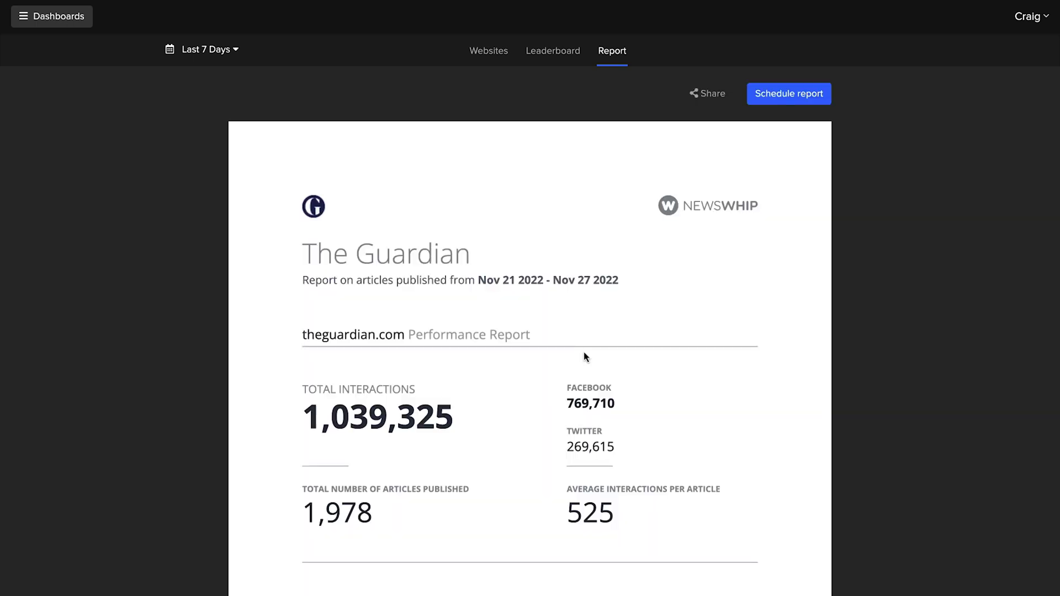
{"action": "scroll", "coordinate": [852, 328], "scroll_direction": "down", "scroll_amount": 6}
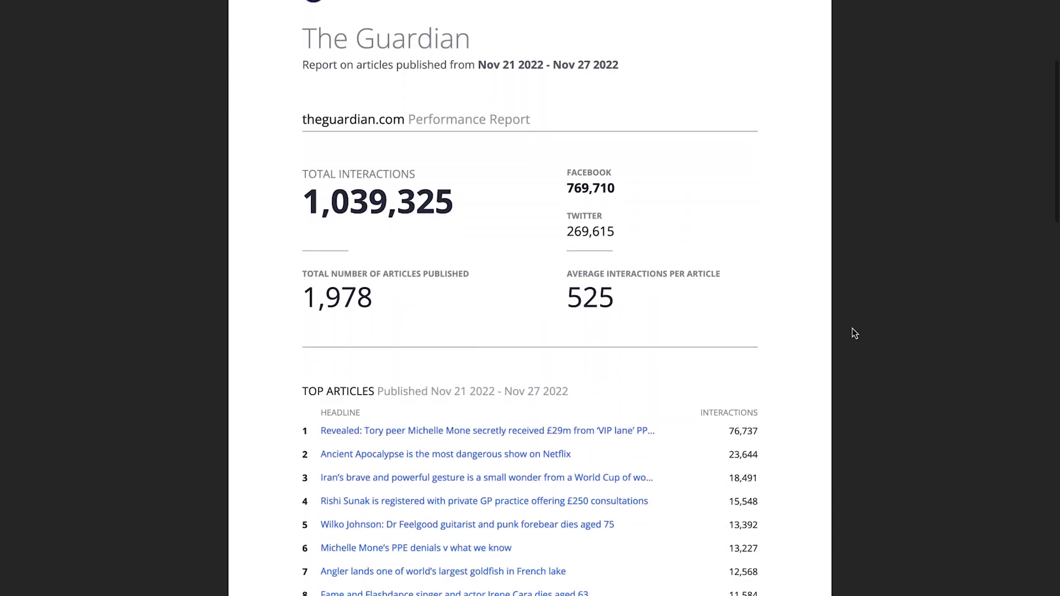
{"action": "scroll", "coordinate": [852, 328], "scroll_direction": "down", "scroll_amount": 2}
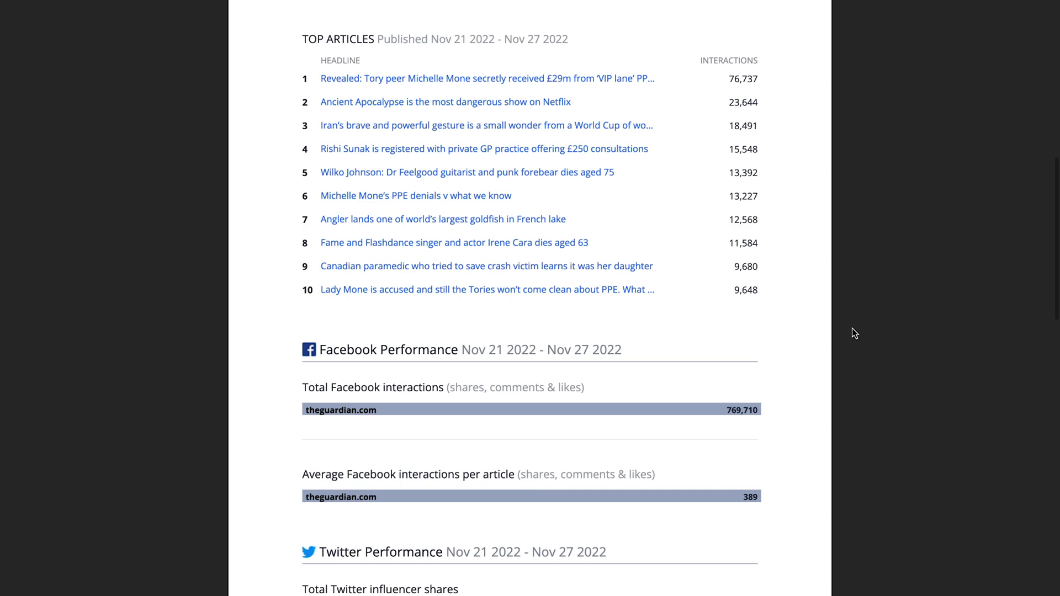
{"action": "scroll", "coordinate": [853, 328], "scroll_direction": "down", "scroll_amount": 2}
{"action": "scroll", "coordinate": [853, 328], "scroll_direction": "down", "scroll_amount": 2}
{"action": "scroll", "coordinate": [853, 328], "scroll_direction": "down", "scroll_amount": 2}
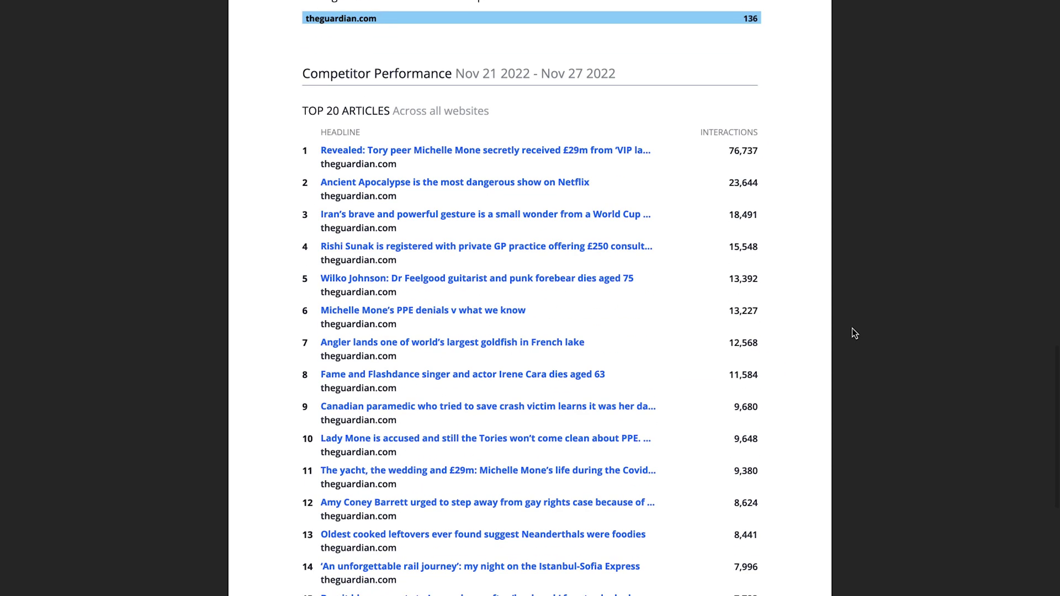
{"action": "scroll", "coordinate": [853, 329], "scroll_direction": "up", "scroll_amount": 8}
{"action": "scroll", "coordinate": [853, 328], "scroll_direction": "up", "scroll_amount": 10}
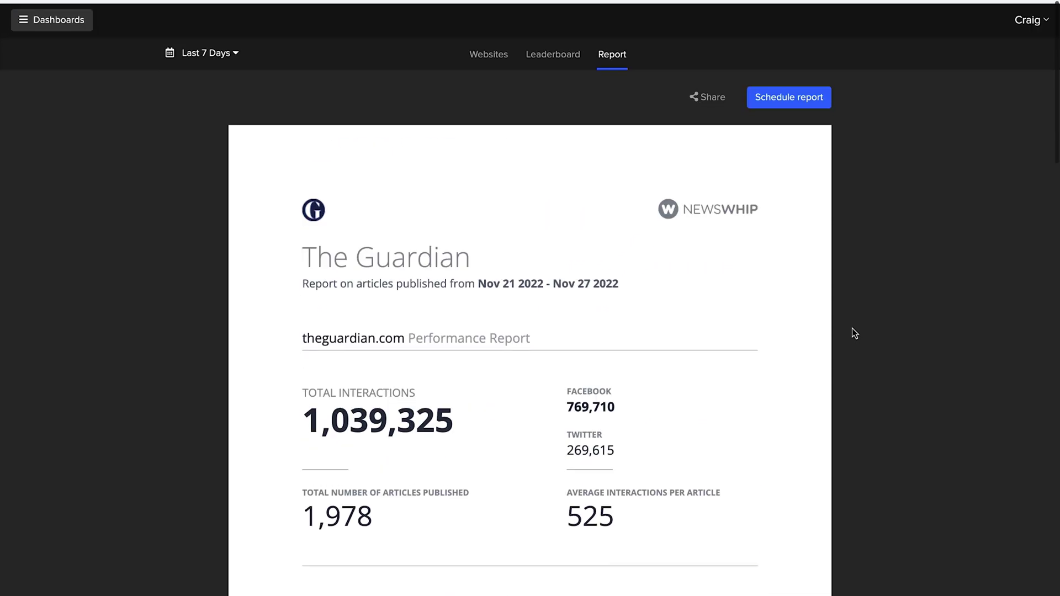
Step: Review the report's Share and Schedule dialogs without making changes
{"action": "left_click", "coordinate": [708, 97]}
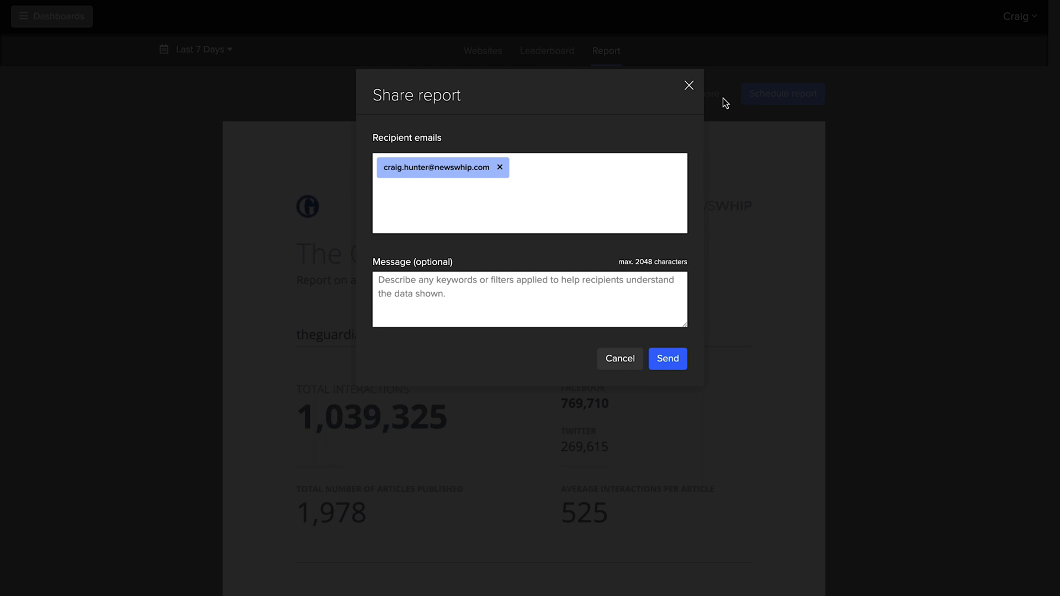
{"action": "left_click", "coordinate": [620, 358]}
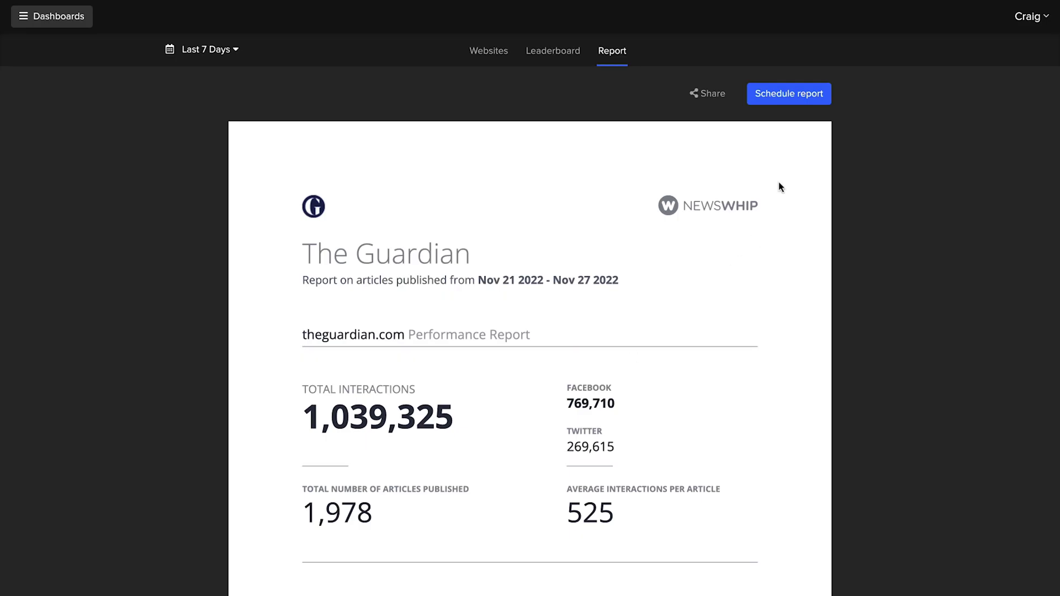
{"action": "left_click", "coordinate": [821, 97]}
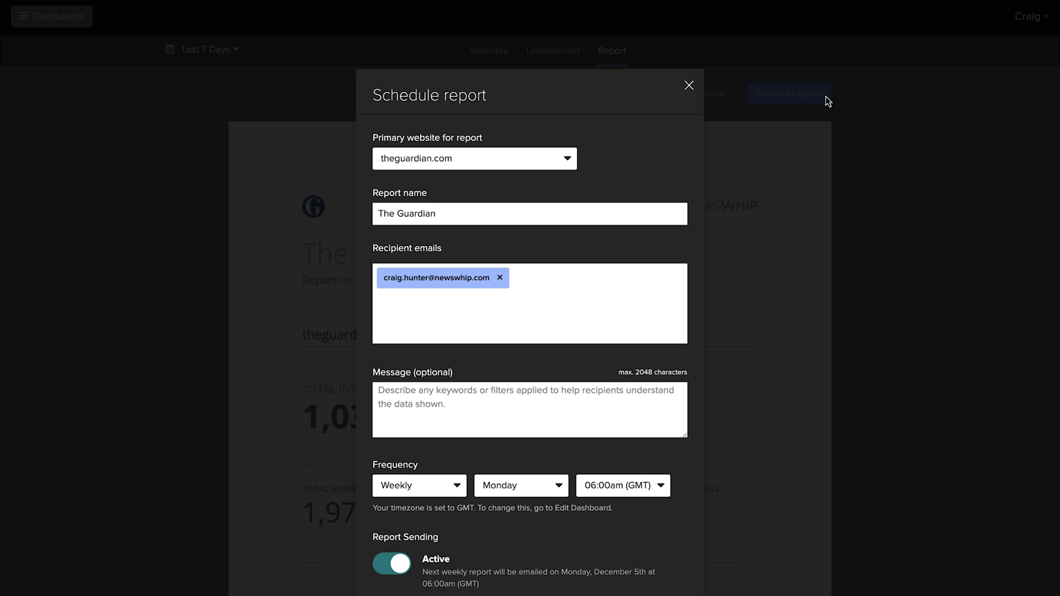
{"action": "left_click", "coordinate": [692, 87]}
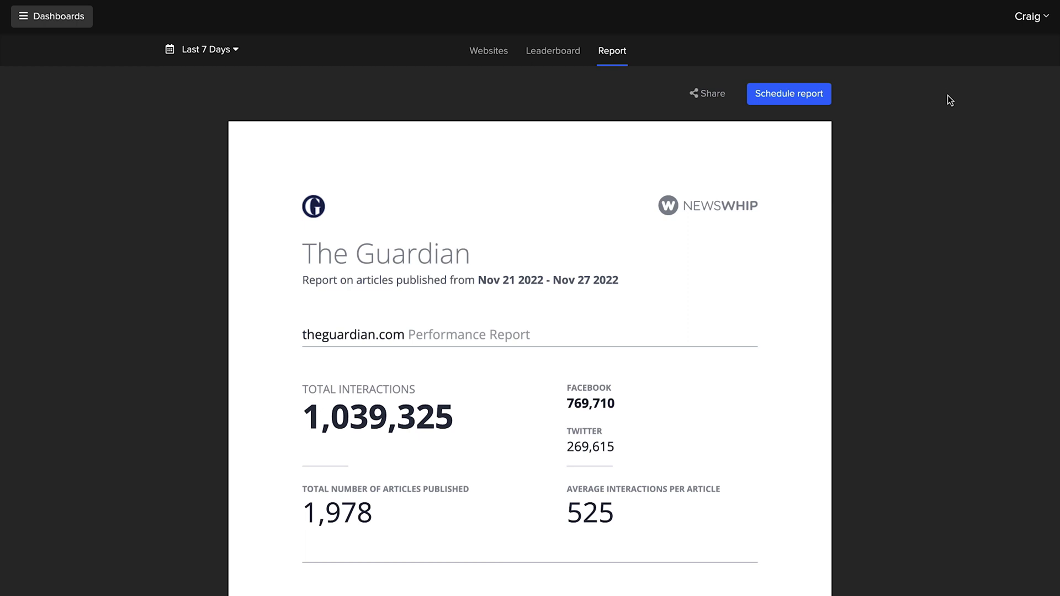
Step: Edit the dashboard to add dailymail.co.uk and thesun.co.uk as competitor sites
{"action": "left_click", "coordinate": [490, 51]}
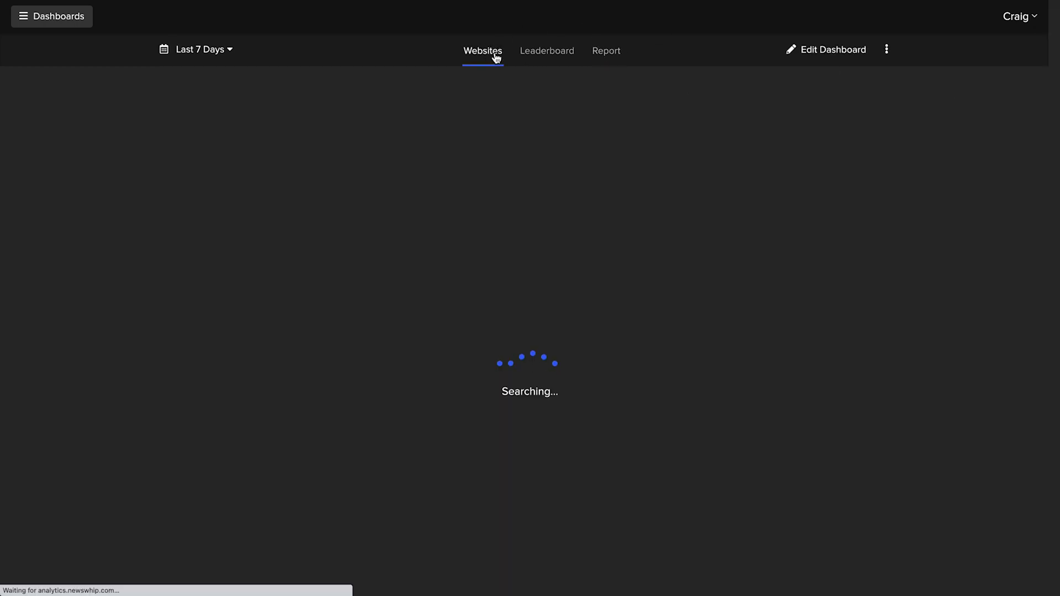
{"action": "left_click", "coordinate": [840, 50]}
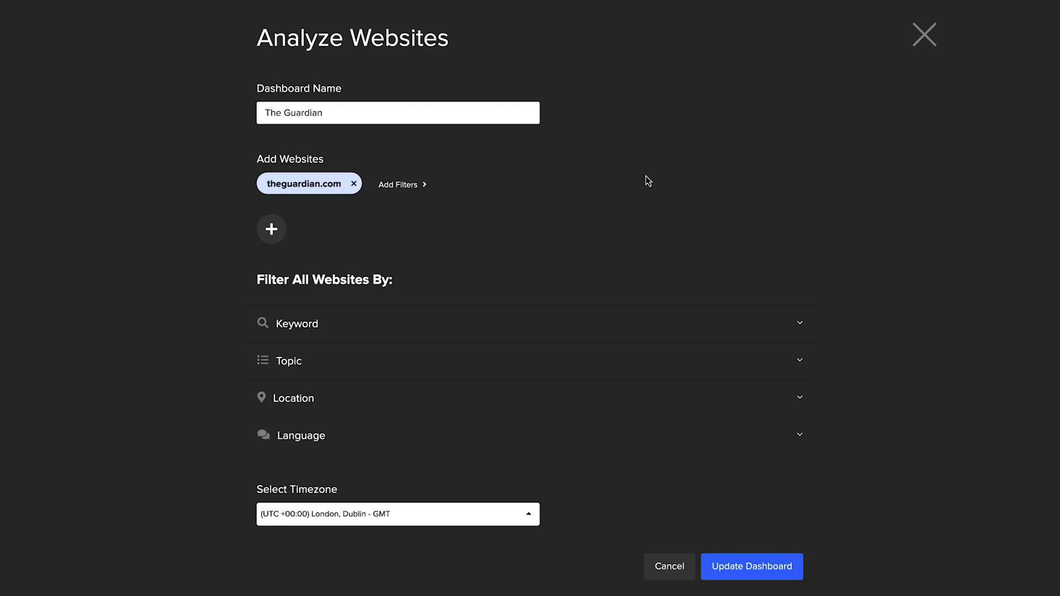
{"action": "left_click", "coordinate": [275, 231]}
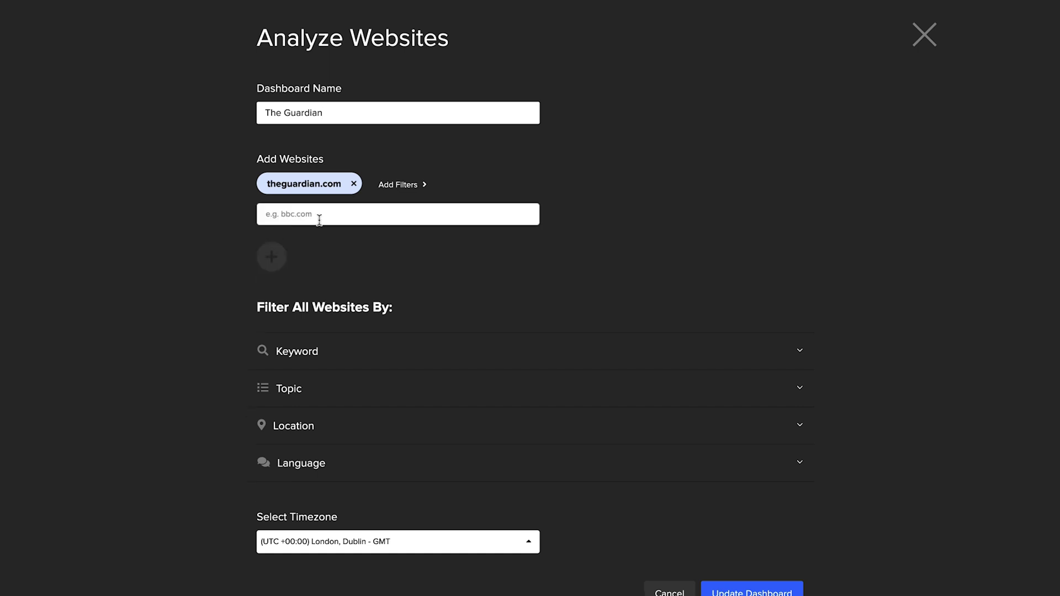
{"action": "left_click", "coordinate": [320, 214]}
{"action": "type", "text": "thedailym"}
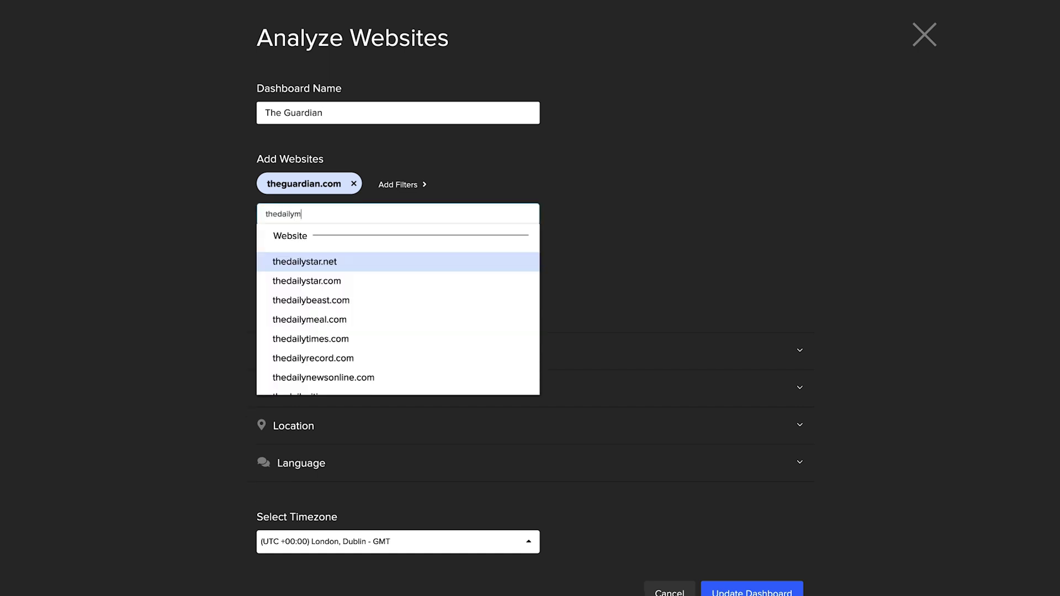
{"action": "type", "text": "ail"}
{"action": "left_click_drag", "start_coordinate": [306, 215], "coordinate": [257, 214]}
{"action": "key", "text": "BackSpace"}
{"action": "left_click", "coordinate": [331, 265]}
{"action": "type", "text": "thesun"}
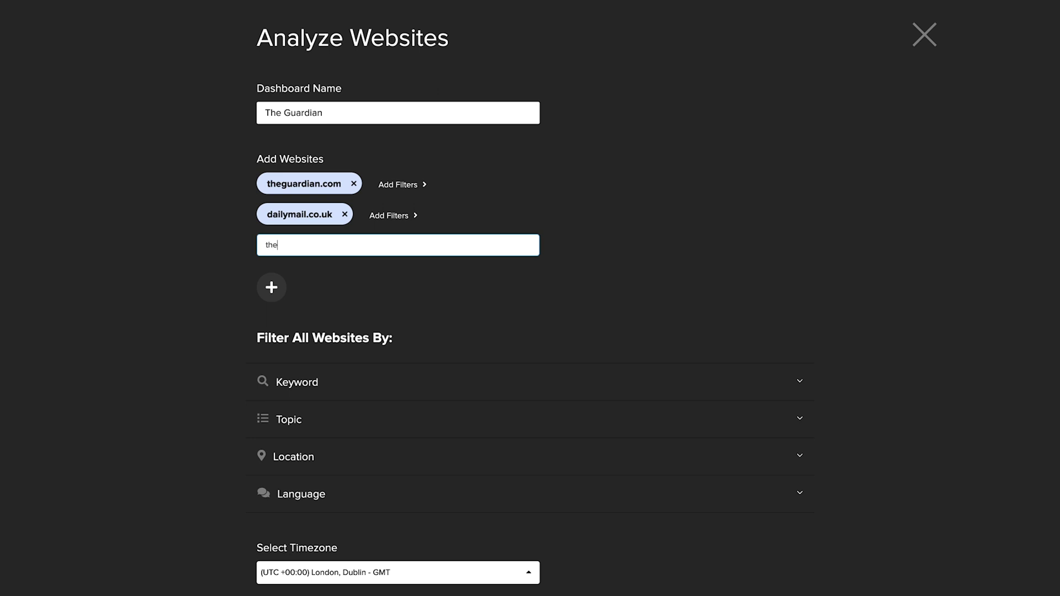
{"action": "left_click", "coordinate": [372, 292]}
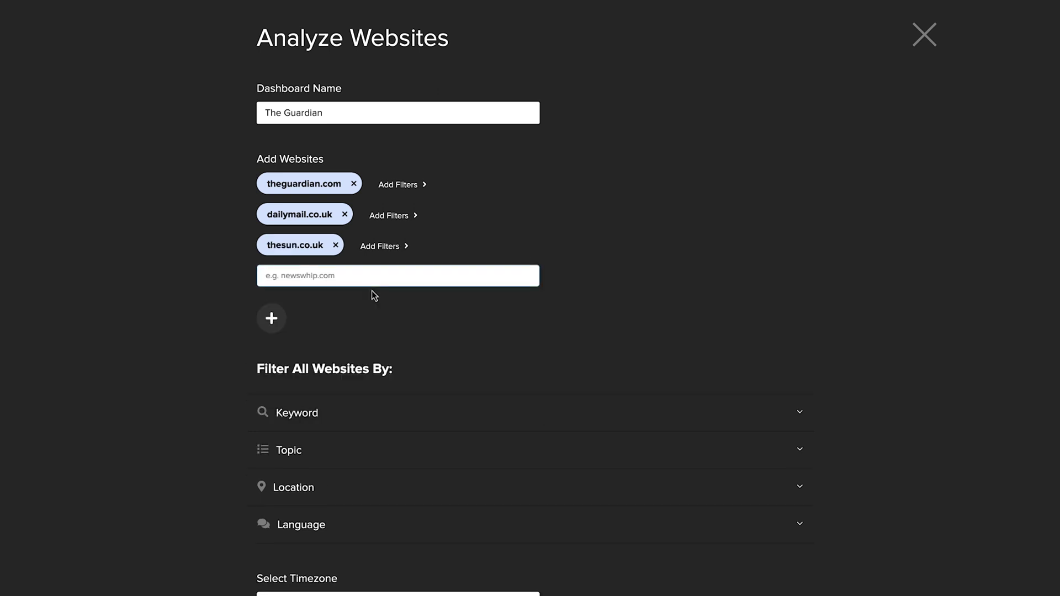
Step: Rename the dashboard The Guardian - Competitors and update it
{"action": "left_click", "coordinate": [395, 114]}
{"action": "type", "text": "- Competitors"}
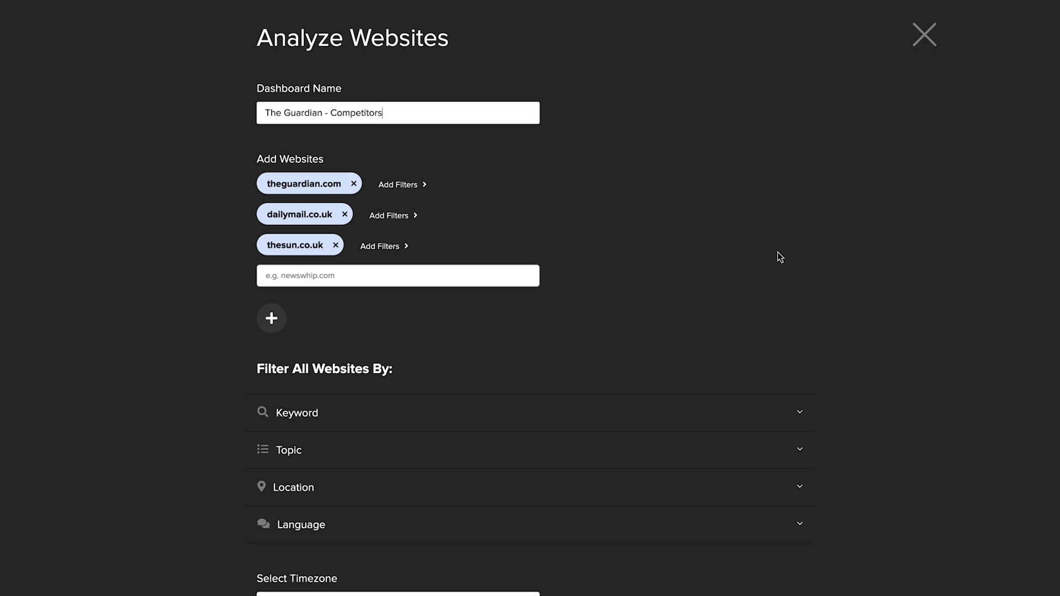
{"action": "scroll", "coordinate": [777, 256], "scroll_direction": "down", "scroll_amount": 5}
{"action": "left_click", "coordinate": [798, 569]}
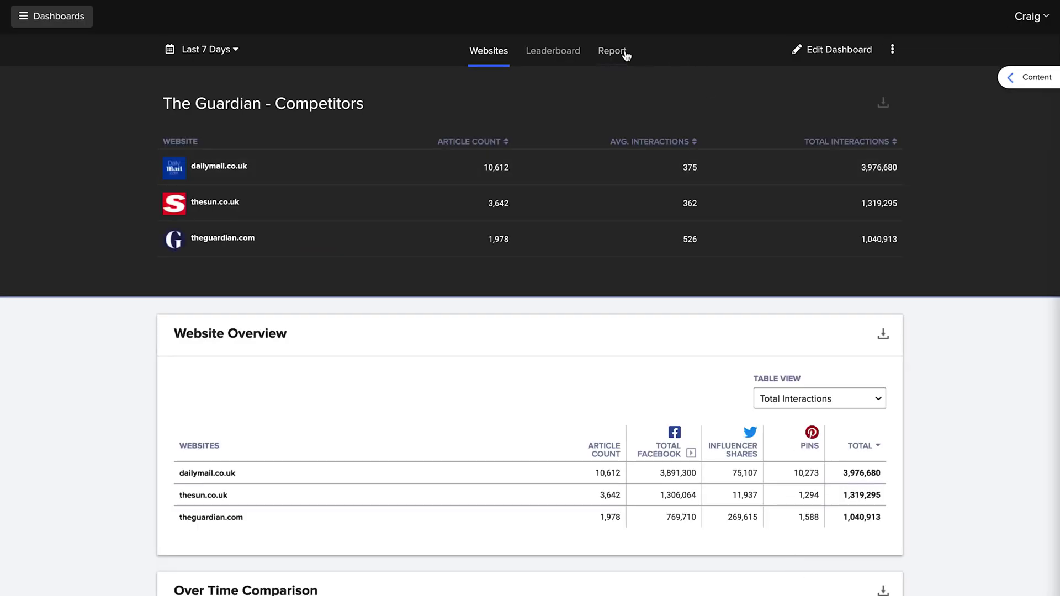
Step: Bring up the competitor report comparing theguardian.com, dailymail.co.uk and thesun.co.uk
{"action": "left_click", "coordinate": [614, 51]}
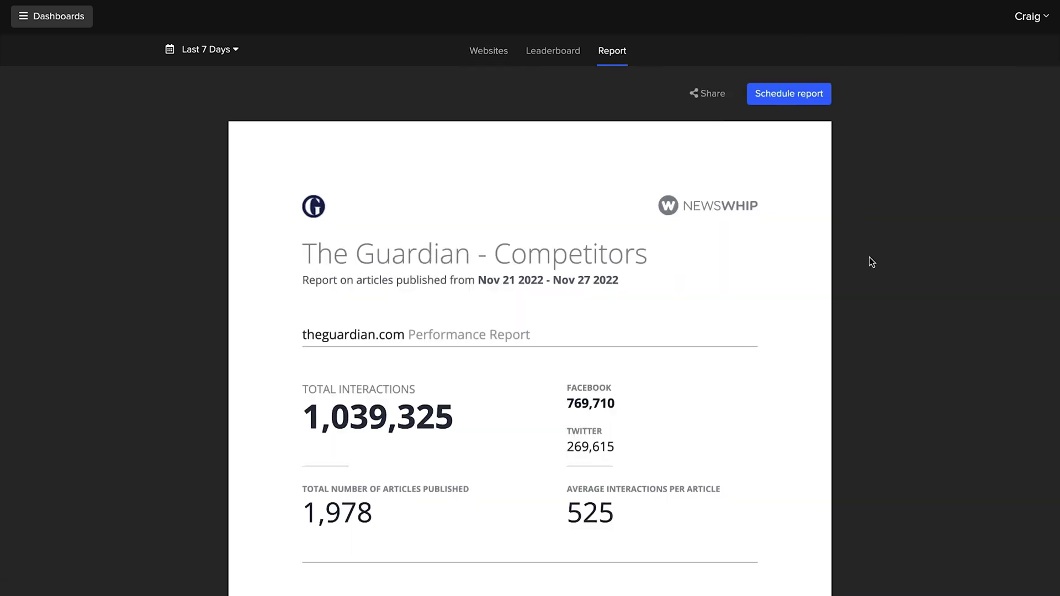
{"action": "scroll", "coordinate": [869, 257], "scroll_direction": "down", "scroll_amount": 5}
{"action": "scroll", "coordinate": [869, 257], "scroll_direction": "down", "scroll_amount": 5}
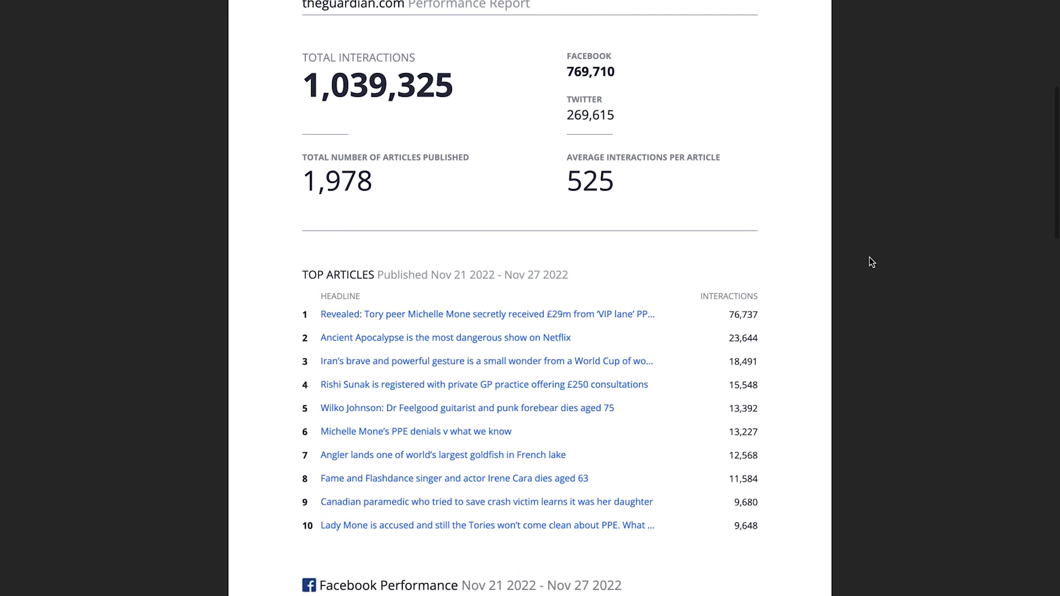
{"action": "scroll", "coordinate": [869, 256], "scroll_direction": "down", "scroll_amount": 3}
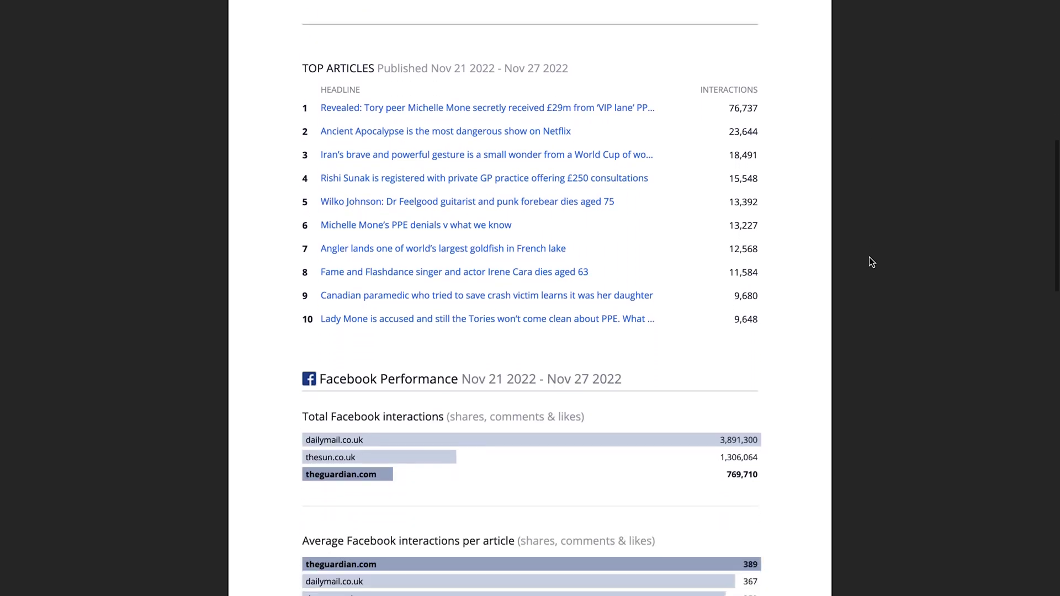
{"action": "scroll", "coordinate": [869, 256], "scroll_direction": "down", "scroll_amount": 3}
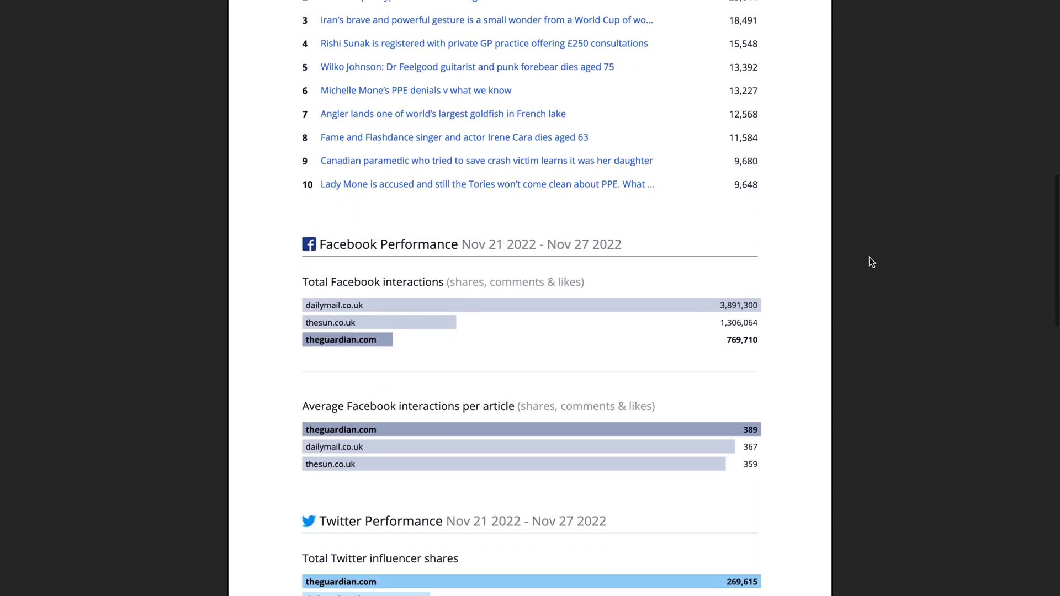
{"action": "scroll", "coordinate": [869, 257], "scroll_direction": "down", "scroll_amount": 3}
{"action": "scroll", "coordinate": [869, 256], "scroll_direction": "down", "scroll_amount": 3}
{"action": "scroll", "coordinate": [870, 257], "scroll_direction": "down", "scroll_amount": 2}
{"action": "scroll", "coordinate": [869, 256], "scroll_direction": "down", "scroll_amount": 3}
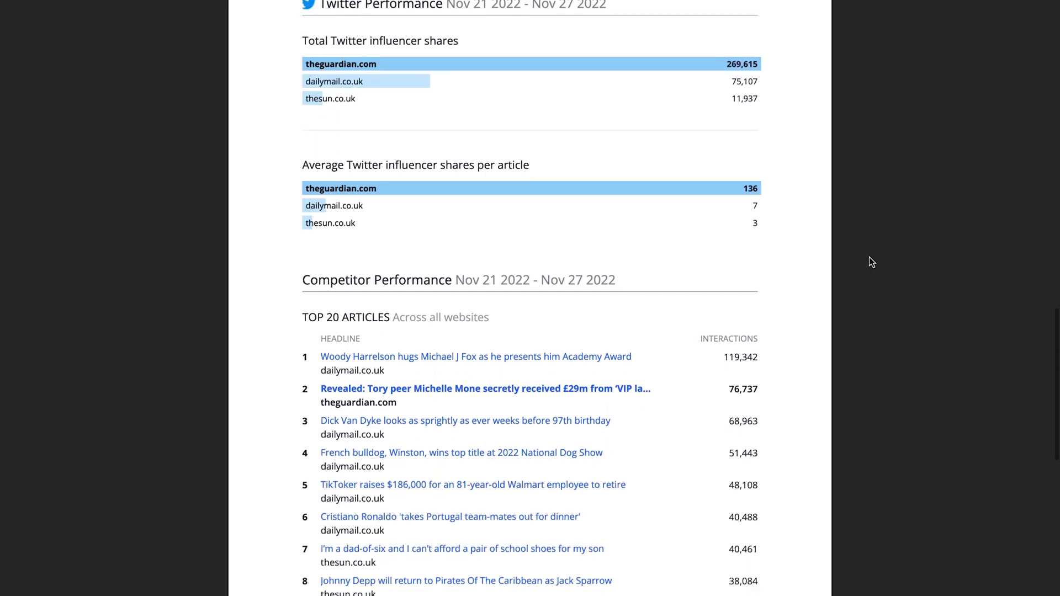